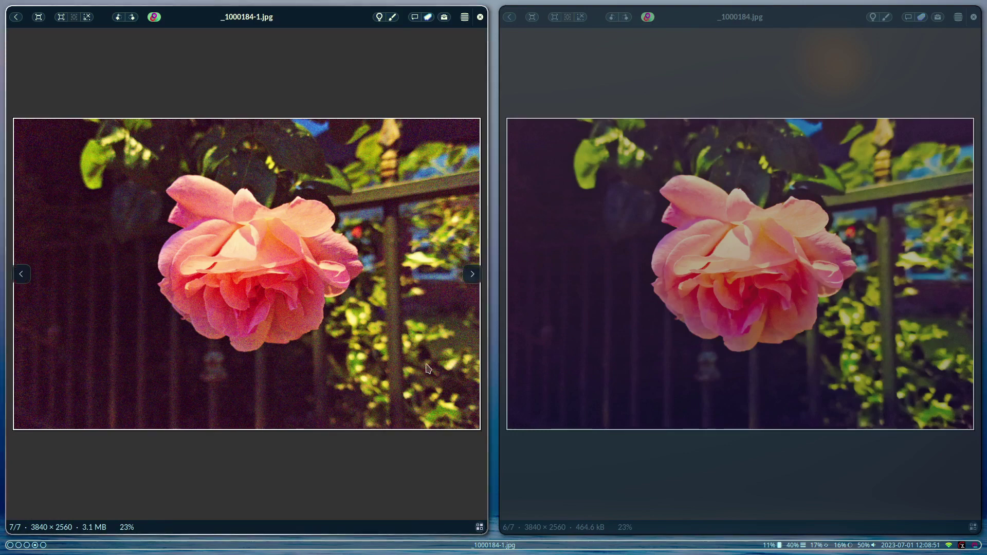
- Show both the noisy and cleaned rose images at 1:1 zoom in qimgv
left_click(569, 331)
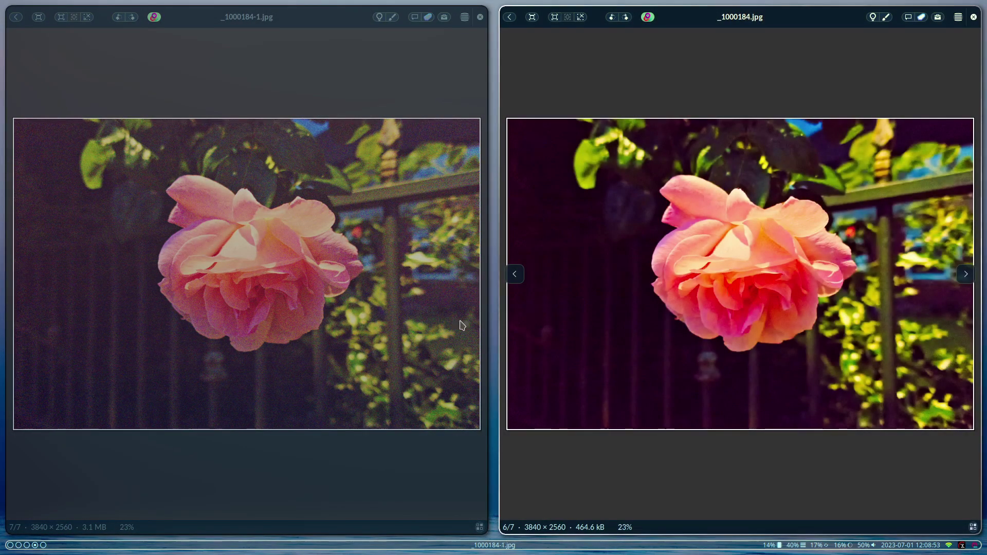
left_click(280, 288)
key("1")
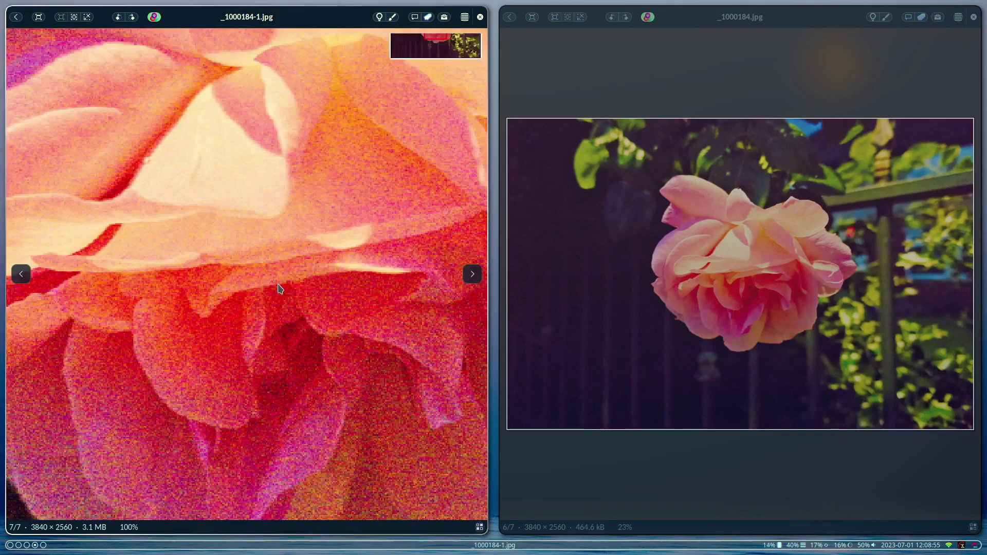
left_click(692, 287)
key("1")
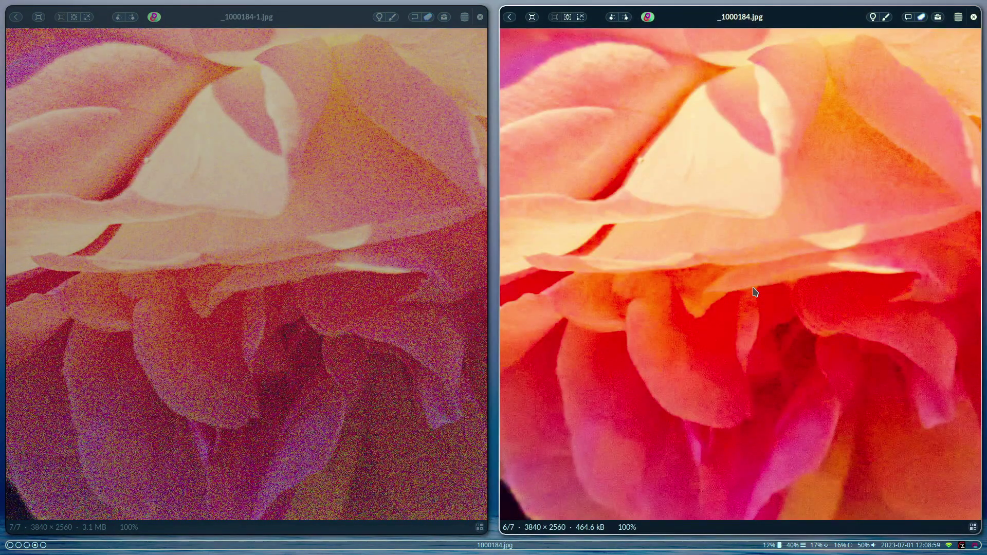
- Pan both full-size views across the rose and foliage to compare noise
mouse_move(751, 290)
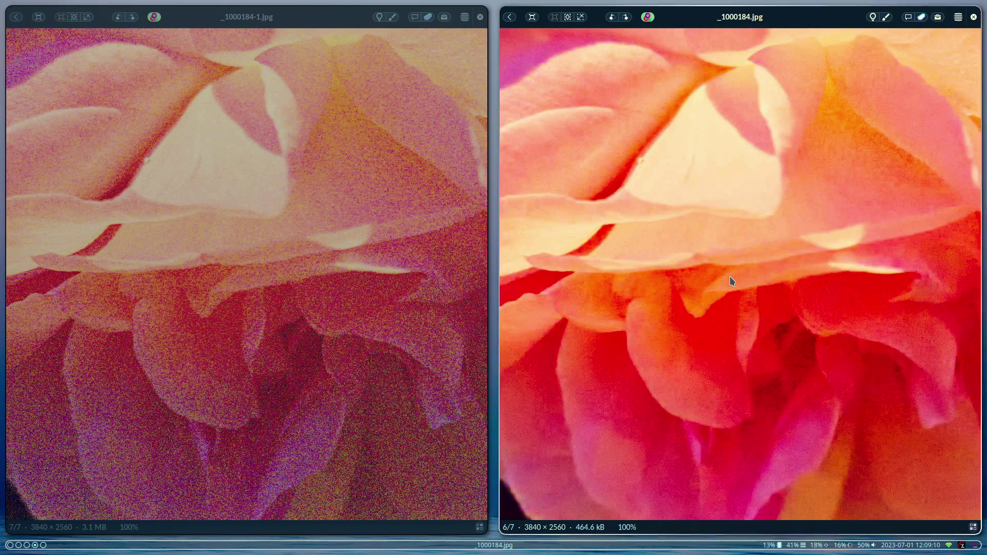
scroll(730, 277, "left", 5)
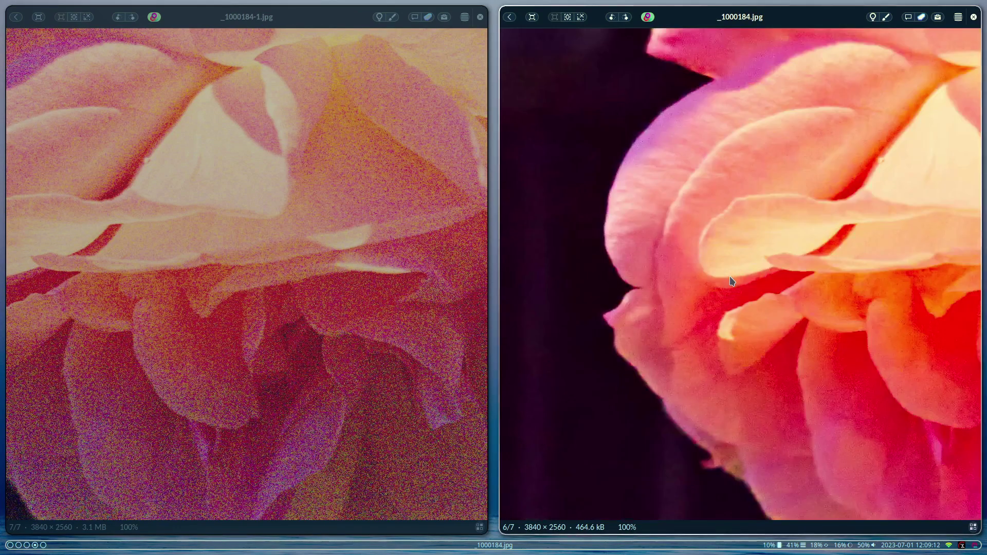
left_click(376, 337)
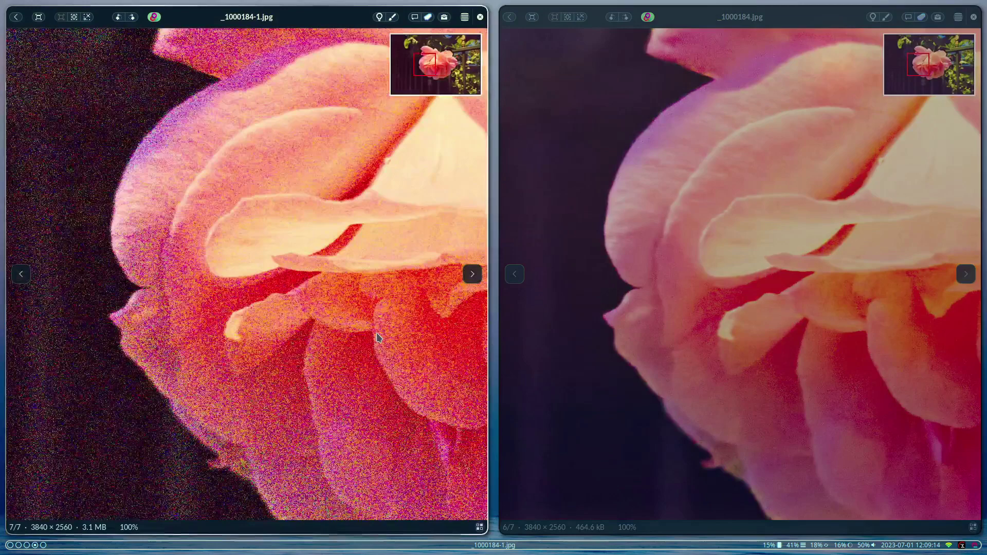
scroll(376, 338, "left", 5)
left_click(661, 294)
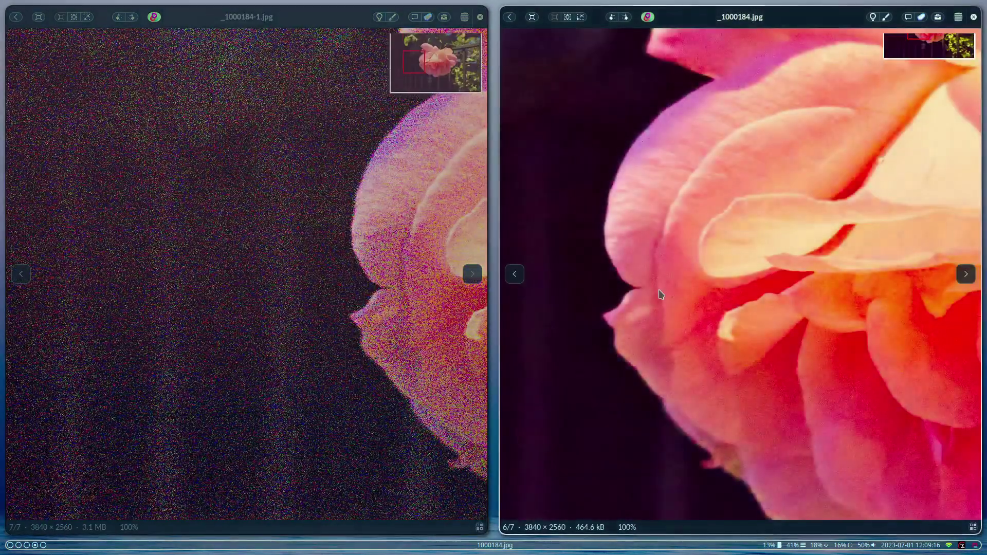
scroll(661, 293, "left", 5)
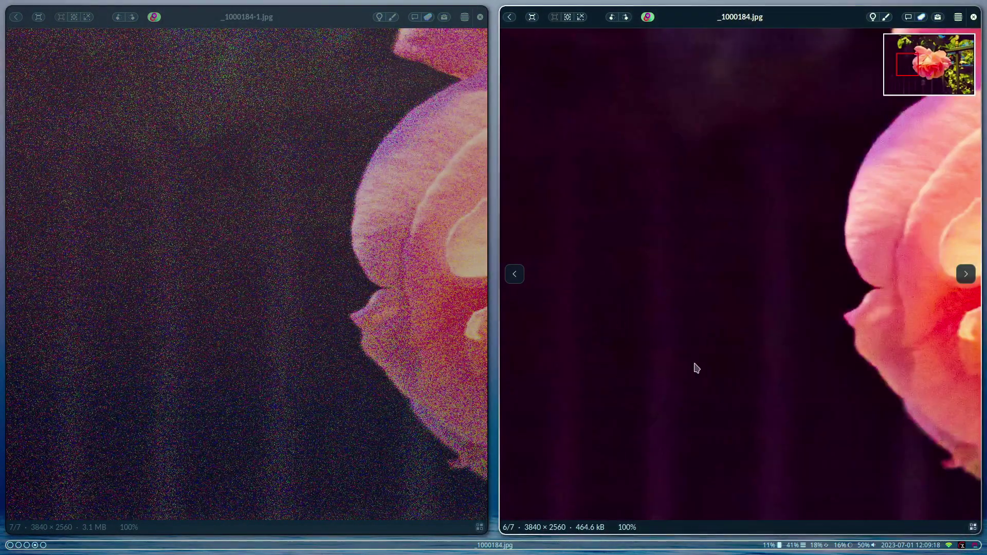
scroll(697, 368, "right", 10)
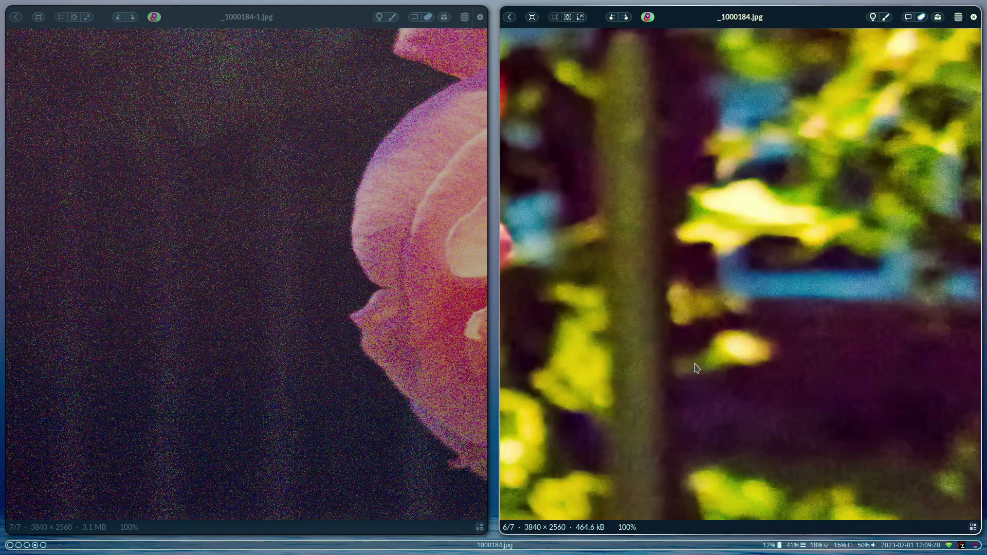
left_click(378, 360)
scroll(378, 360, "right", 10)
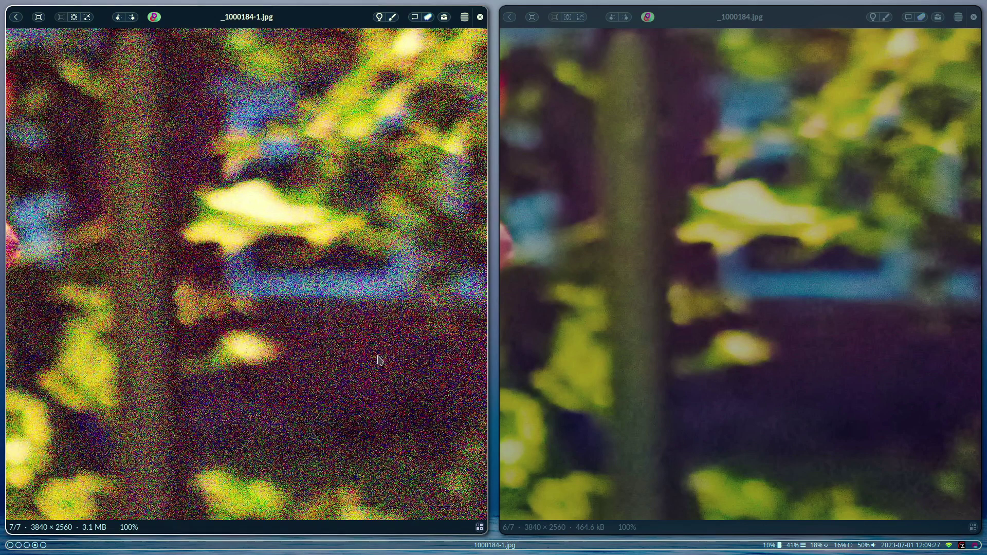
scroll(697, 280, "up", 6)
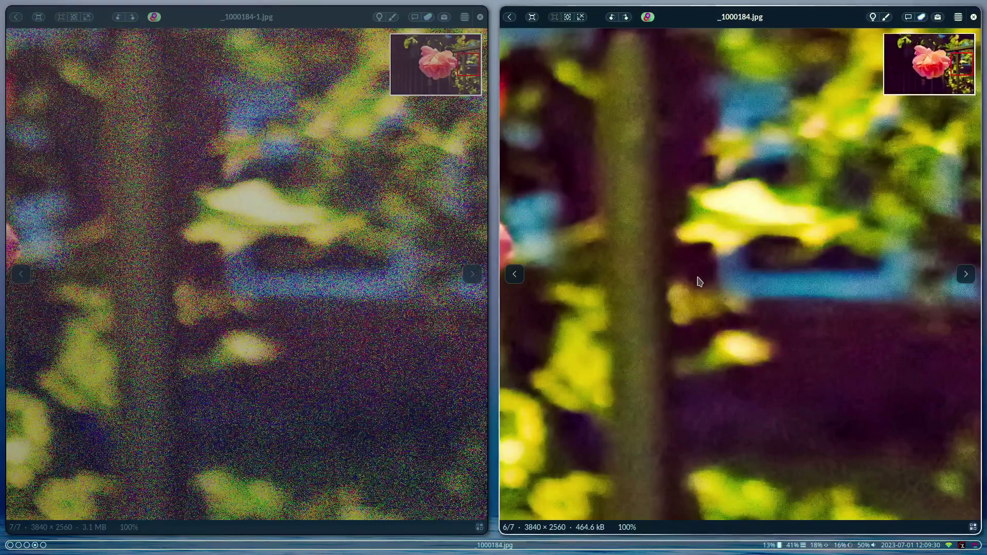
scroll(379, 346, "up", 6)
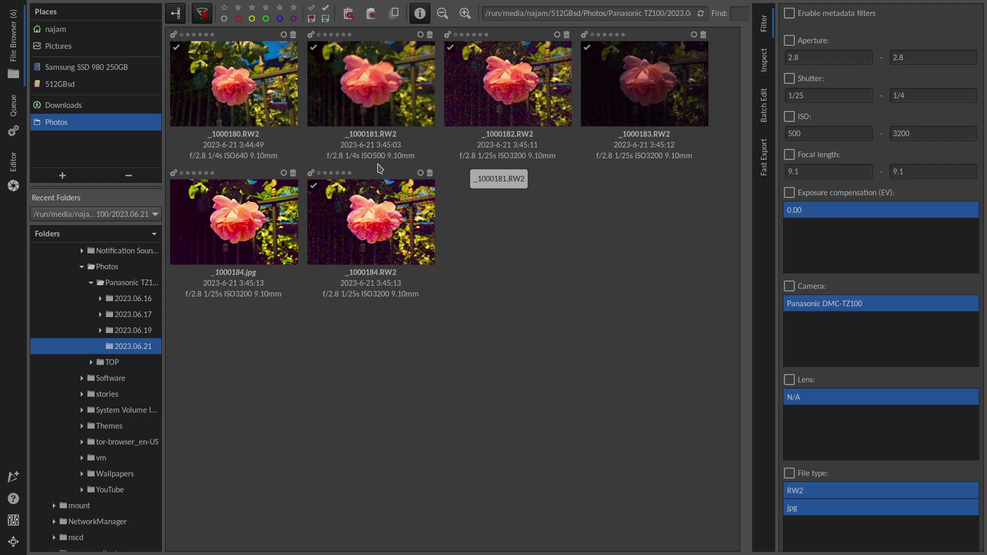
- Open _1000181.RW2 from the File Browser in the Editor
double_click(373, 102)
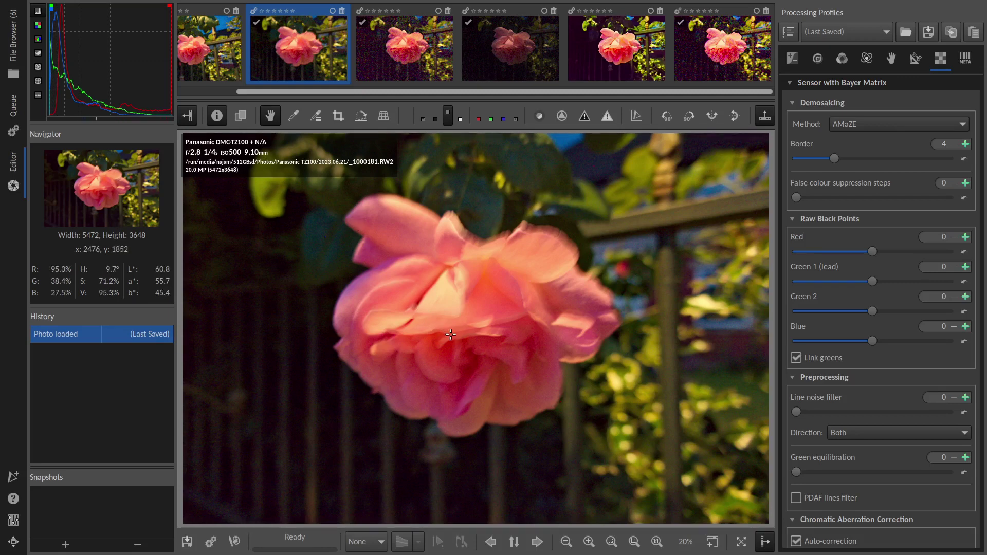
- Show the Exposure tab and load the ISO 3200 _1000183.RW2 shot from the filmstrip
left_click(794, 58)
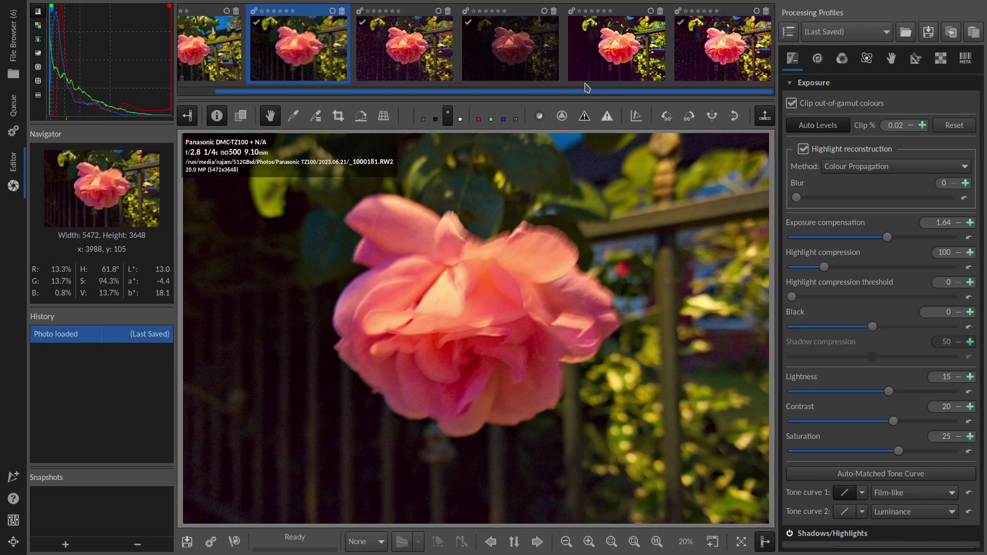
left_click(506, 40)
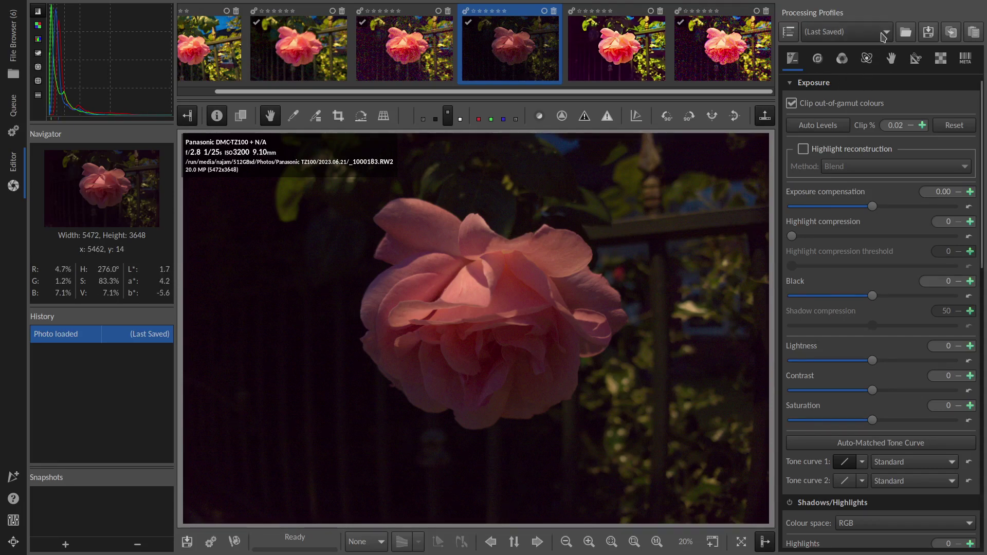
- Apply the My profiles > Custom no Sharpening processing profile to the photo
left_click(883, 36)
mouse_move(878, 26)
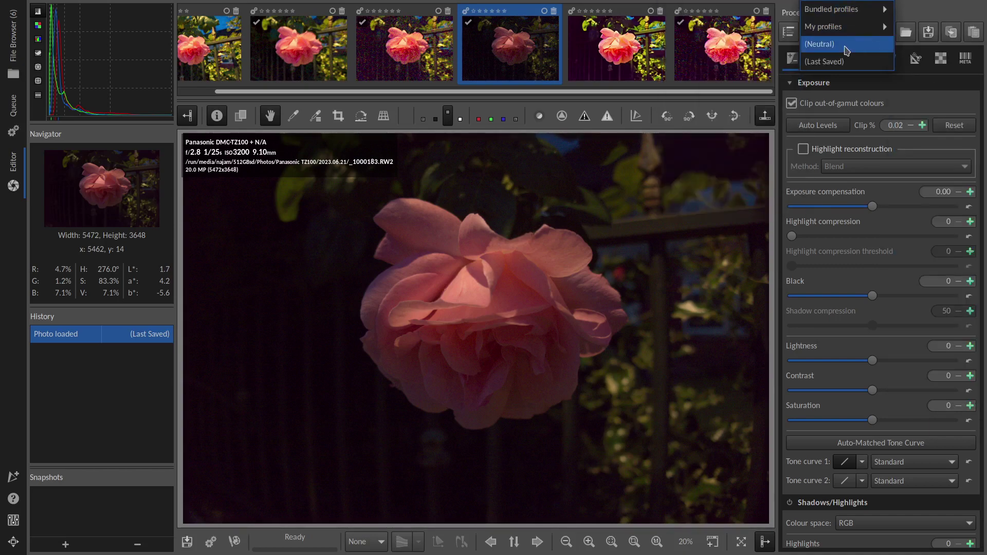
mouse_move(849, 26)
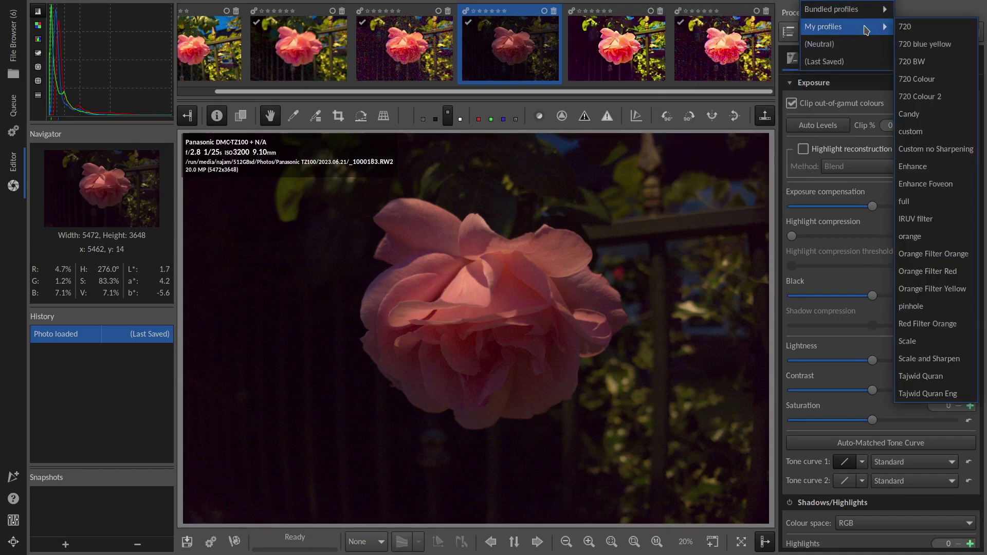
left_click(925, 149)
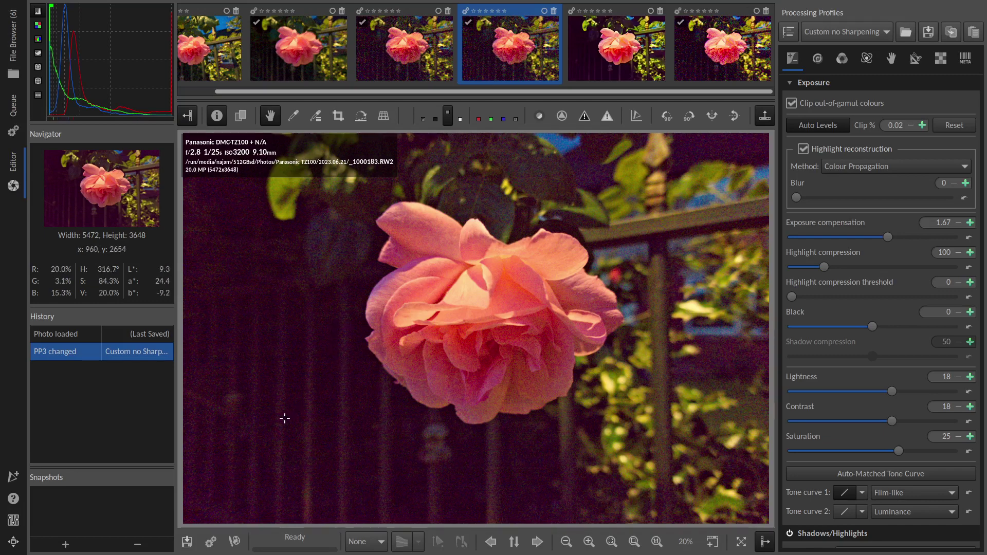
- Inspect noise at 100% on the dark background and petals, then fit to screen
key("z")
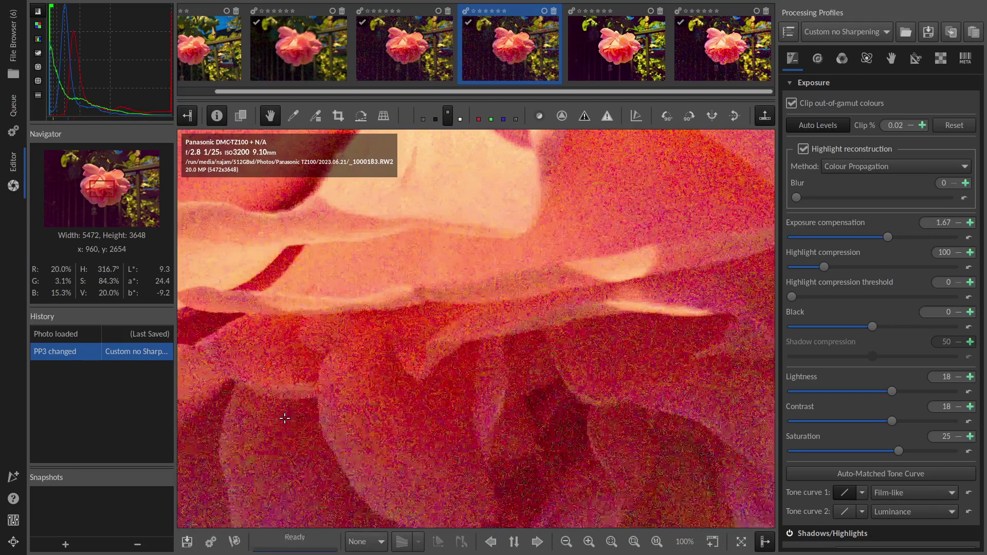
left_click_drag(287, 430, 216, 380)
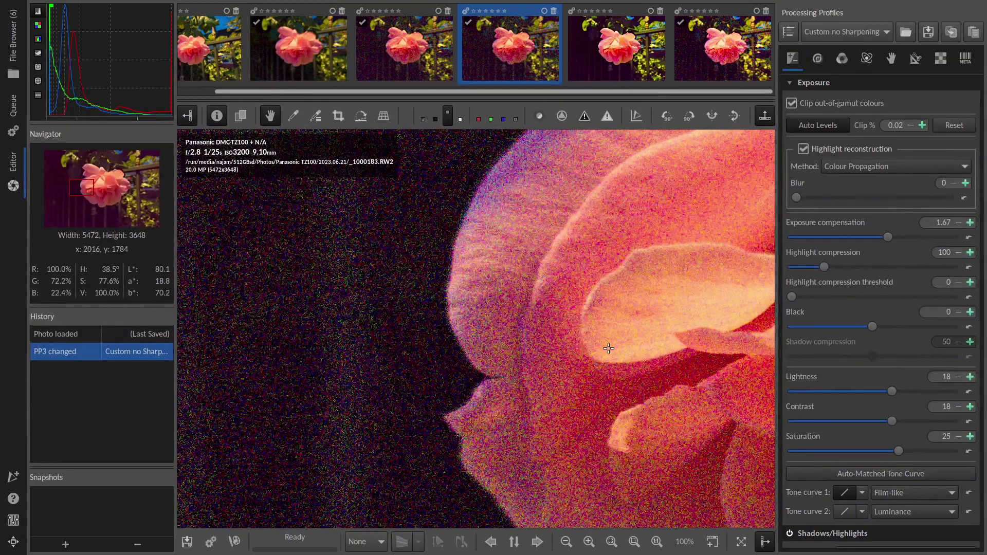
left_click_drag(709, 329, 460, 335)
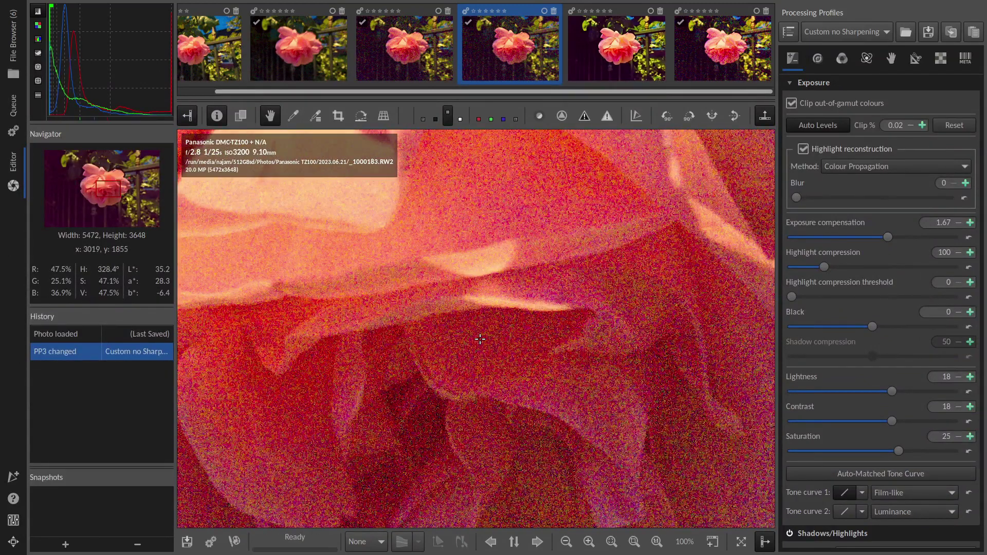
key("z")
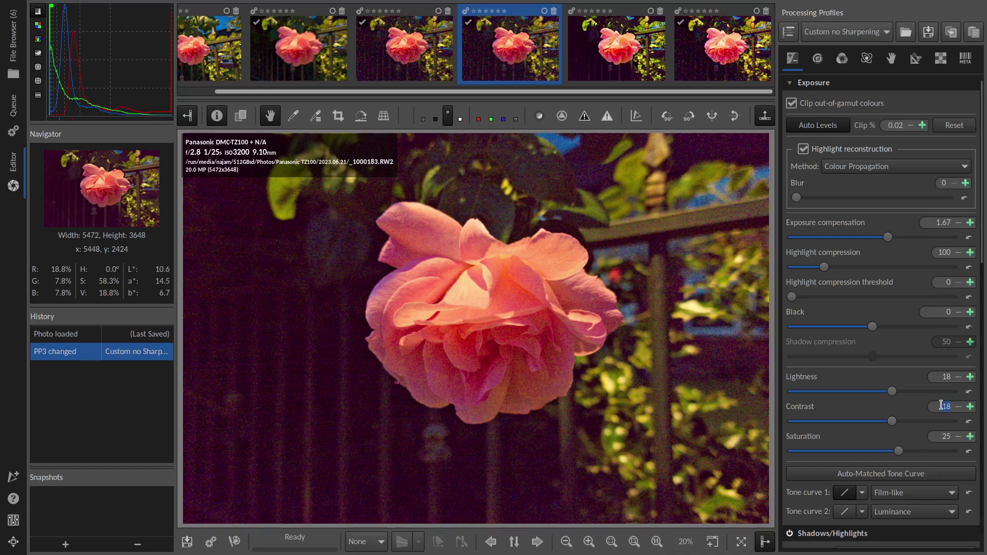
- Raise Contrast to 50 and check the rose's petal edge at 100%
double_click(942, 405)
type("50")
key("Return")
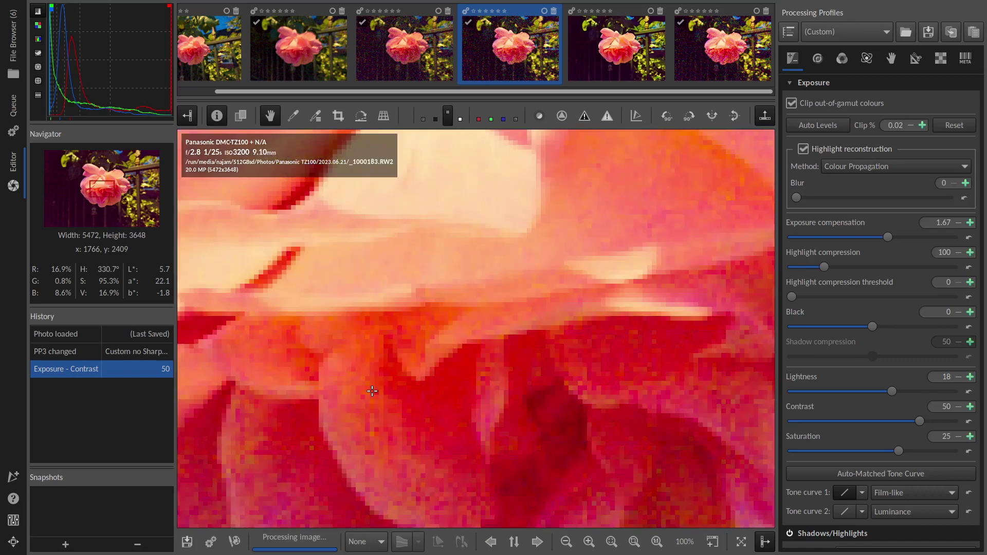
key("z")
left_click_drag(372, 391, 487, 368)
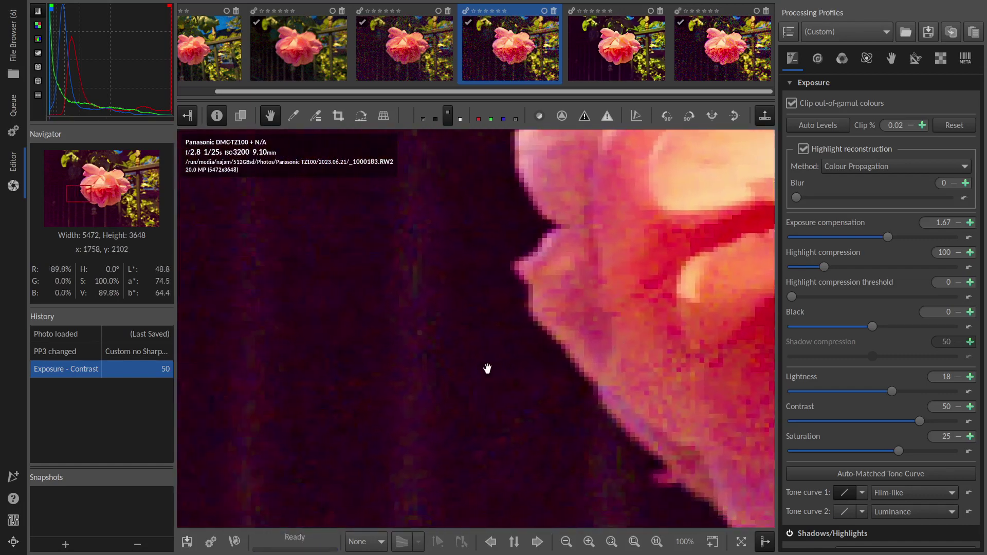
left_click_drag(568, 370, 469, 370)
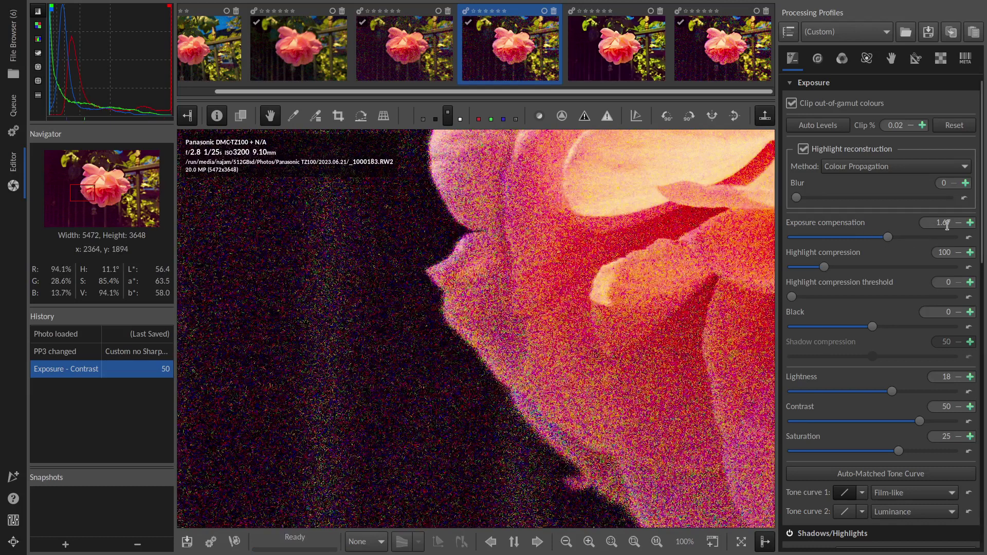
- Lower exposure compensation to 1.00 and inspect the dark background noise at 100%
type("1")
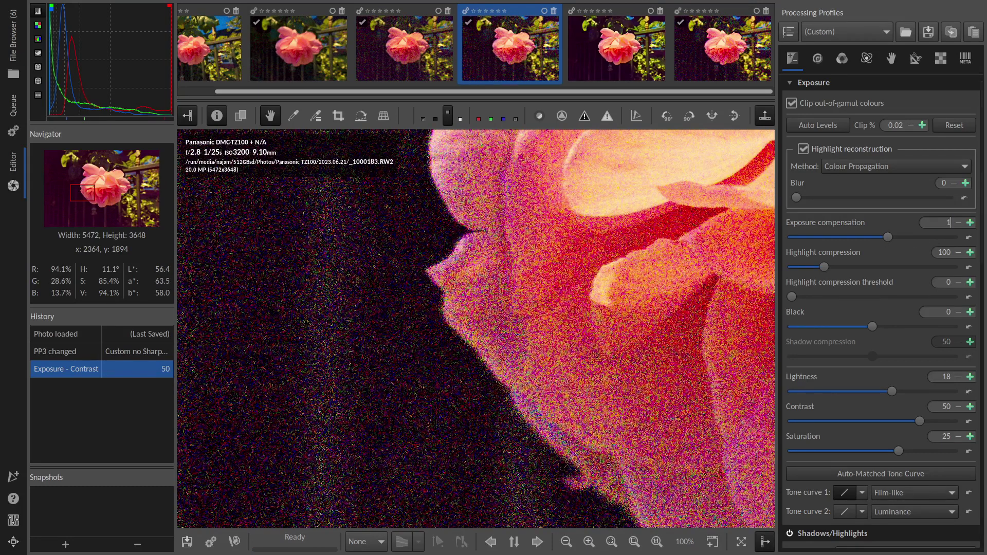
key("Return")
key("f")
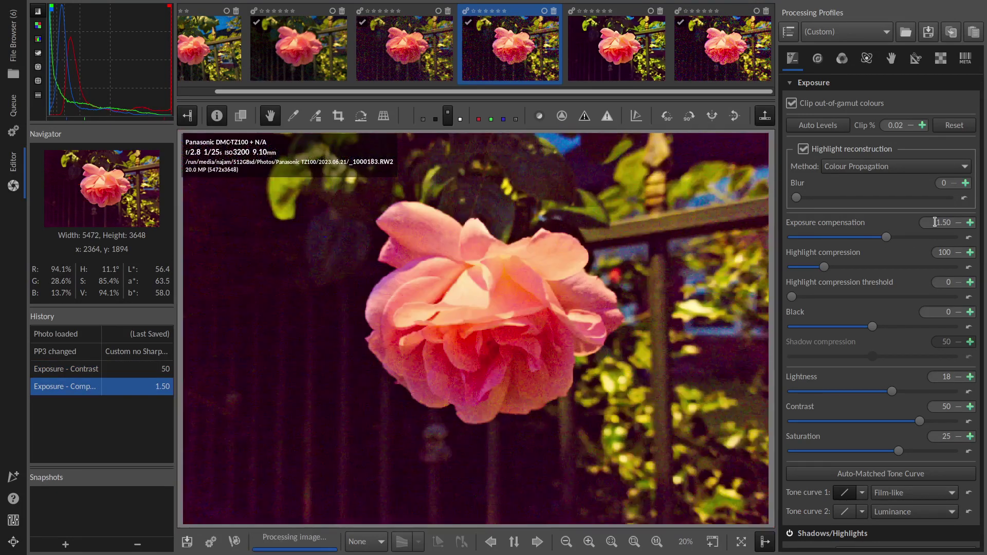
key("Down")
key("Down")
key("Down")
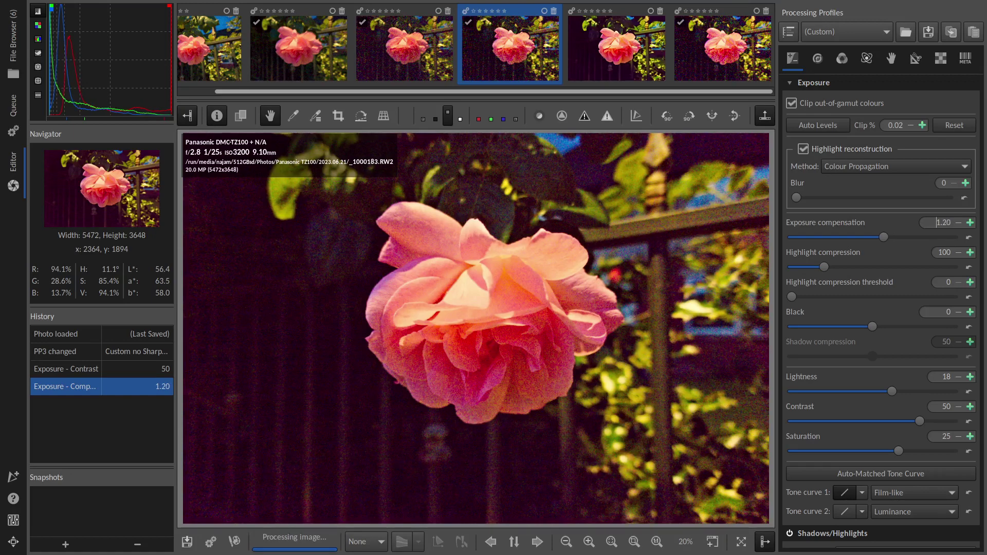
key("Down")
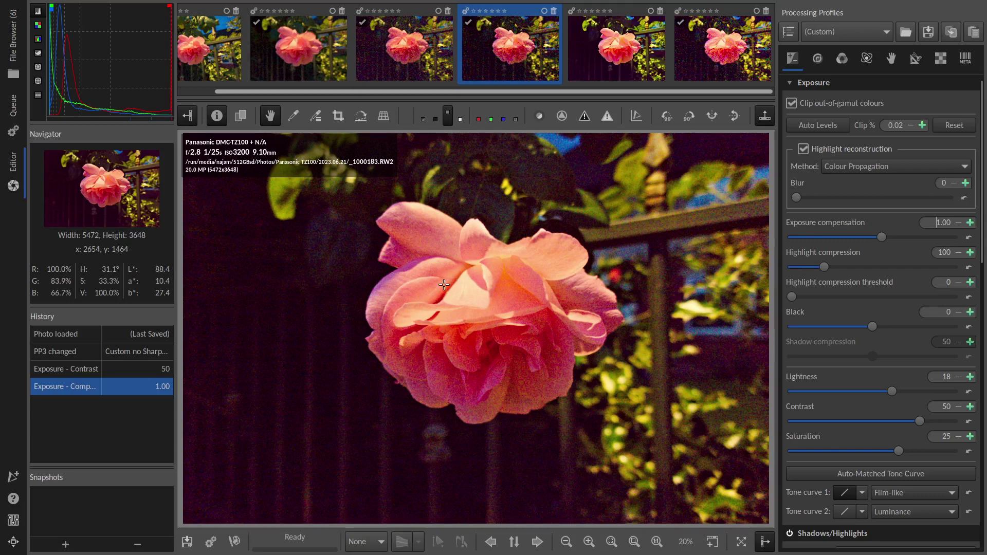
middle_click(335, 408)
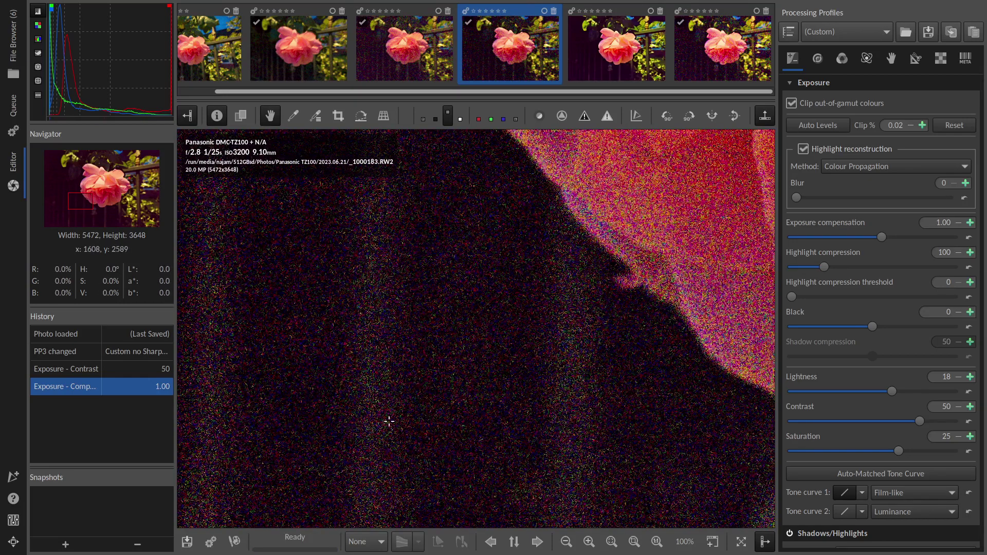
left_click_drag(437, 320, 448, 364)
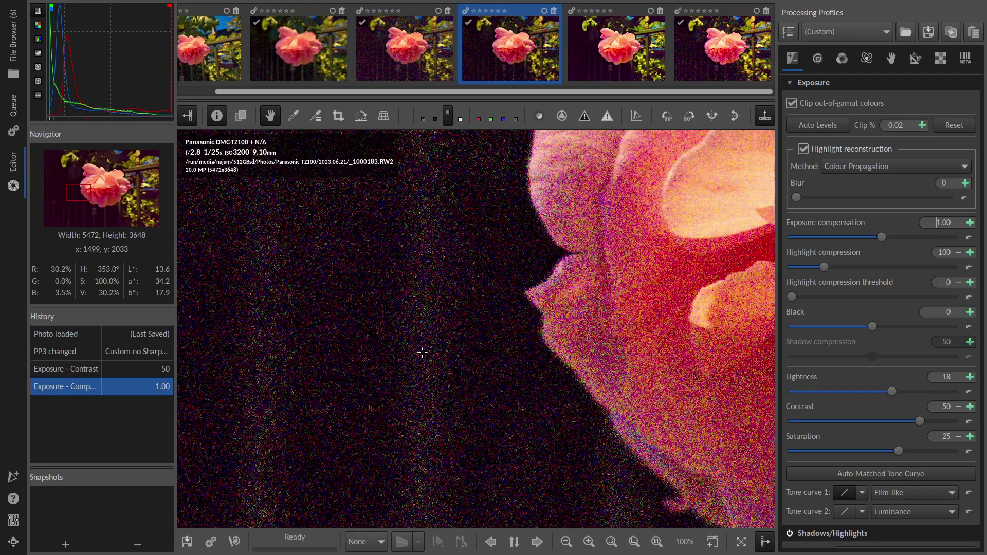
middle_click(423, 352)
middle_click(631, 230)
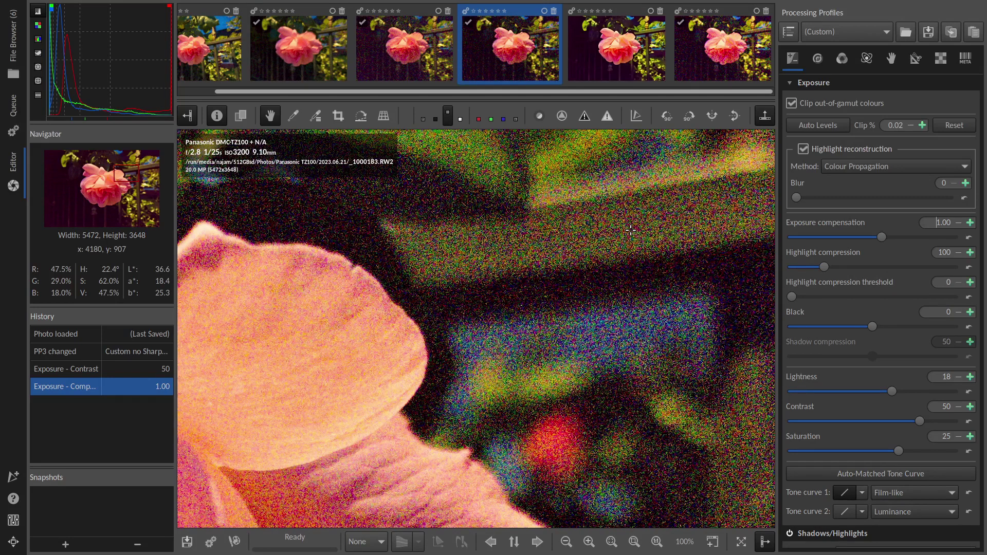
- Change the Raw tab's demosaicing method from AMaZE to LMMSE and view the petal edge
left_click(944, 60)
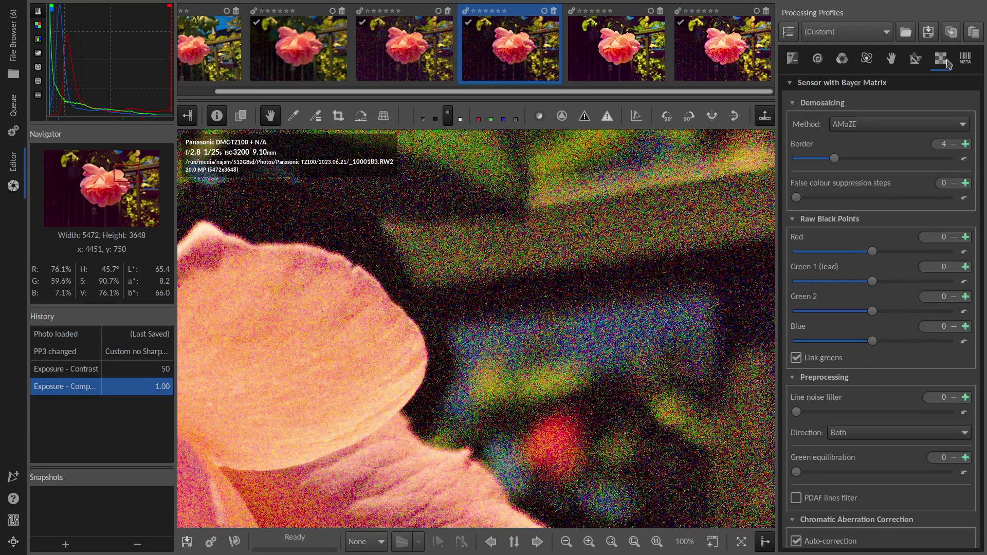
left_click(873, 127)
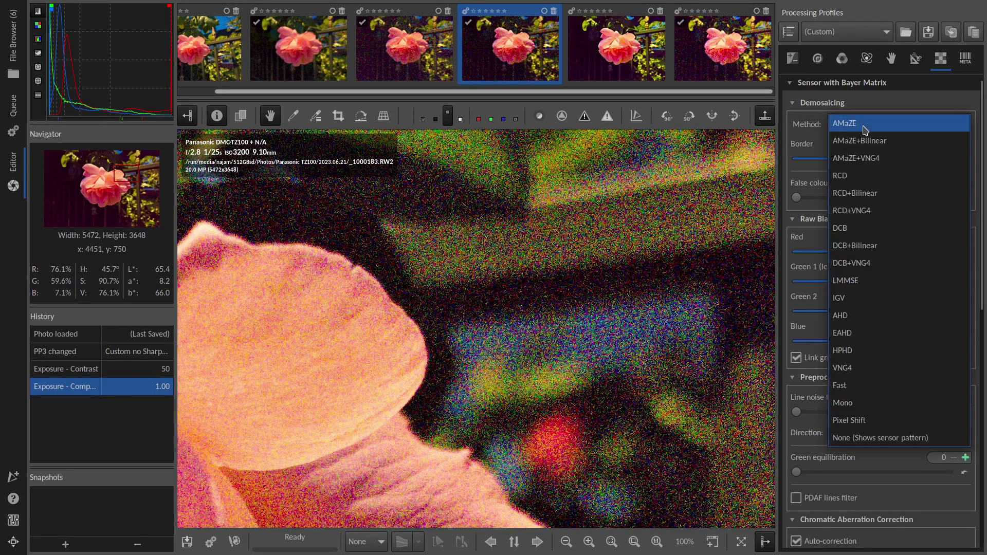
left_click(860, 283)
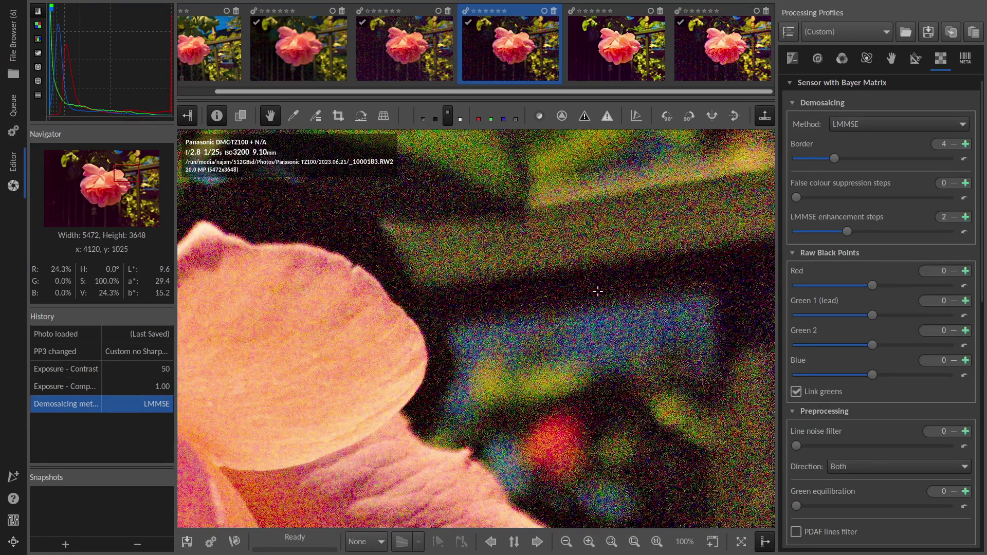
left_click_drag(390, 324, 617, 249)
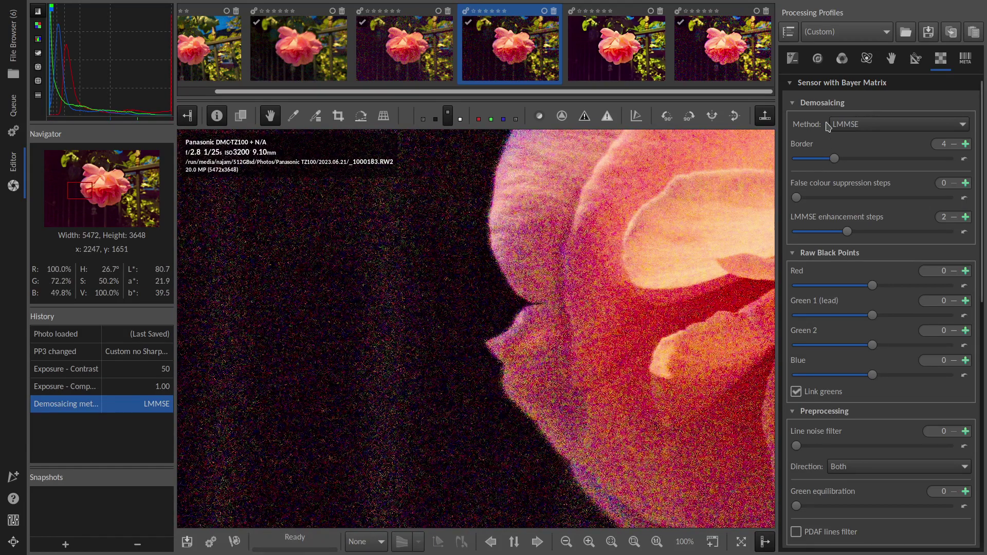
- Enable Impulse Noise Reduction and Local Contrast in the Detail tab
left_click(818, 59)
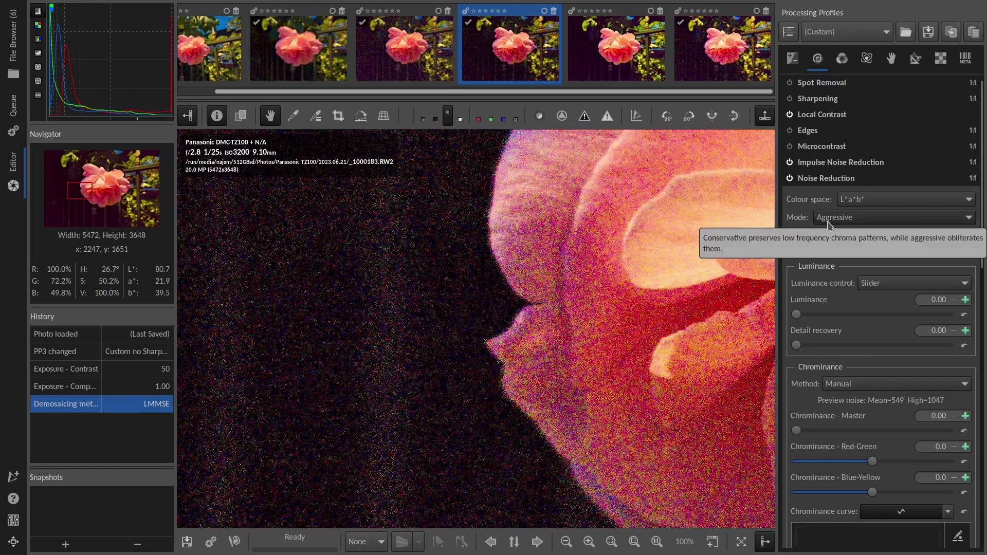
left_click(790, 162)
left_click(790, 163)
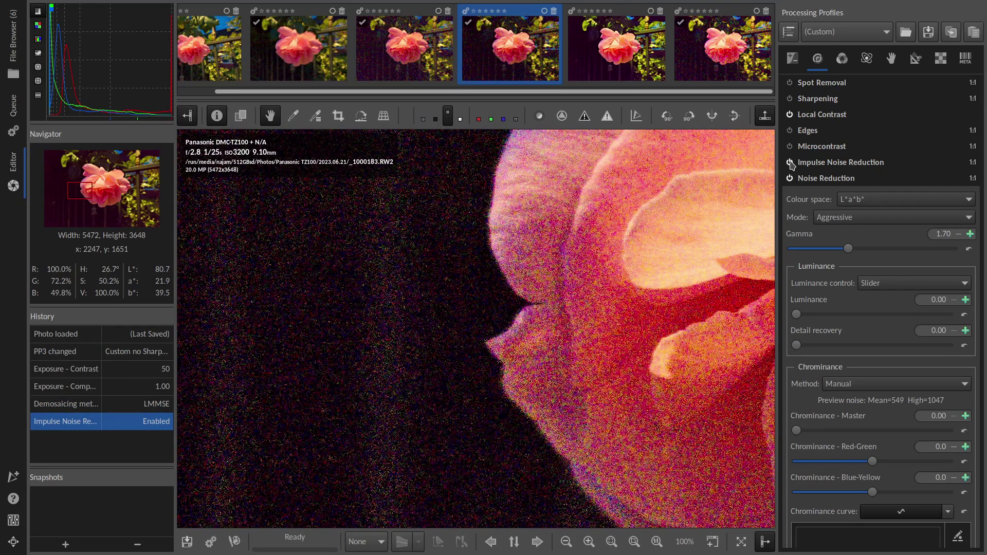
left_click(794, 117)
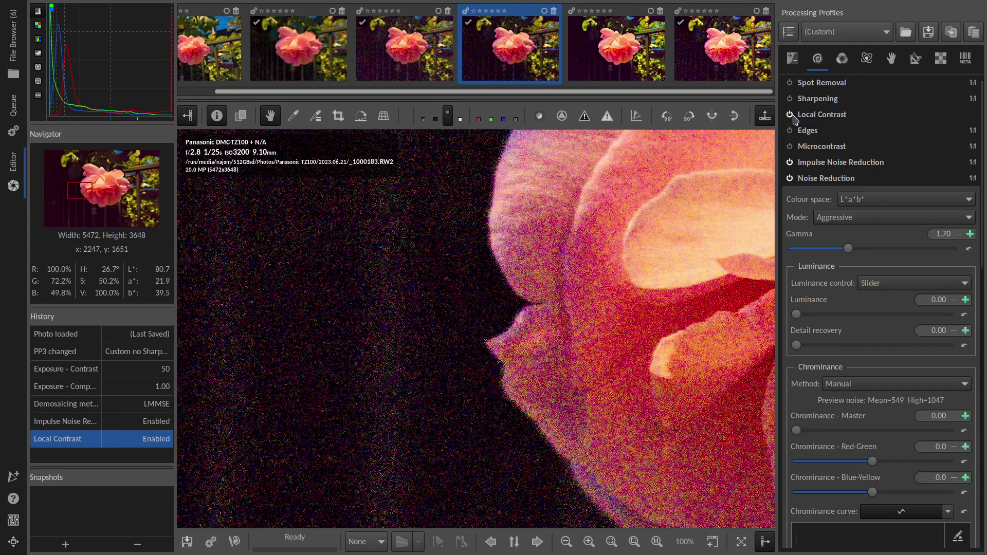
scroll(857, 309, "down", 3)
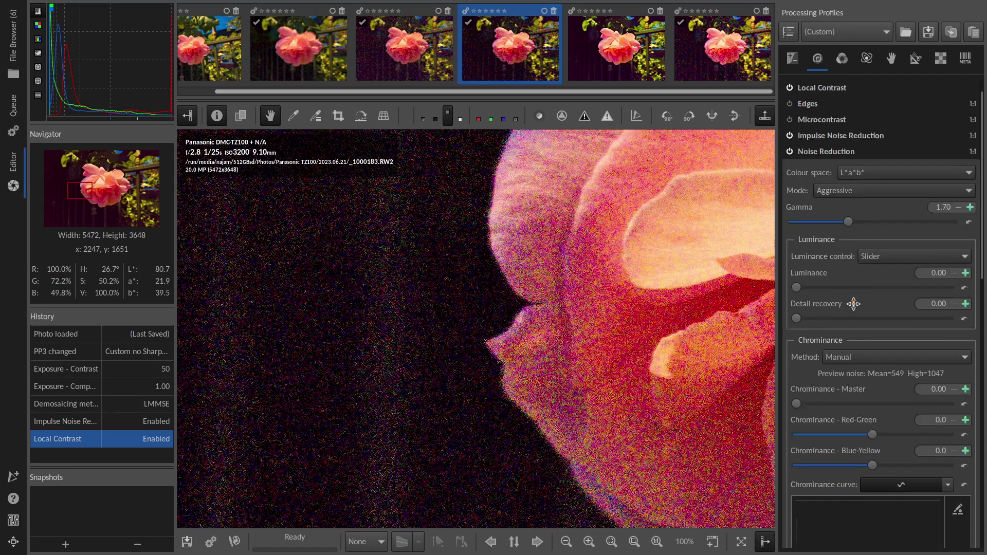
- Set Noise Reduction luminance to 92.88 and chrominance master, via 5 and 10, to 15.00
left_click(938, 241)
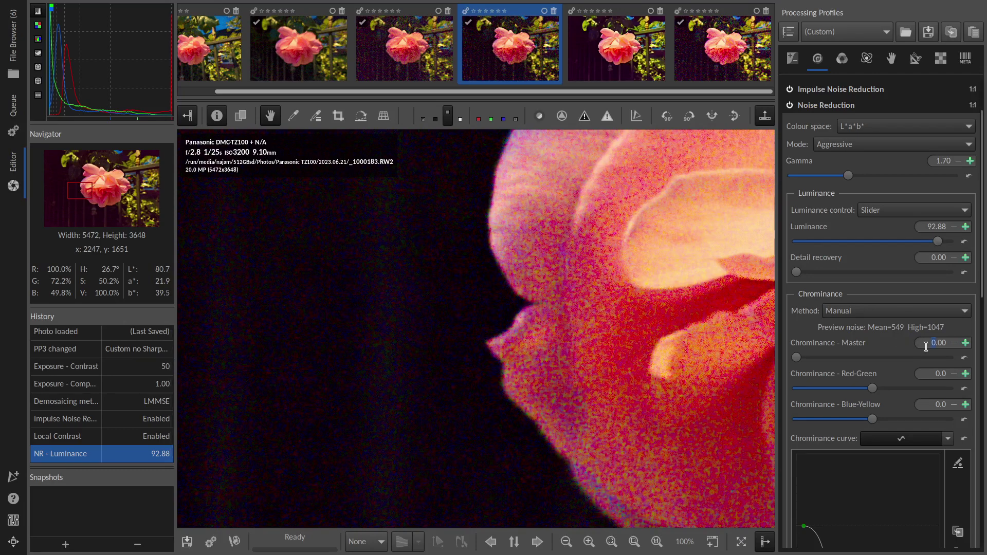
type("5")
key("Return")
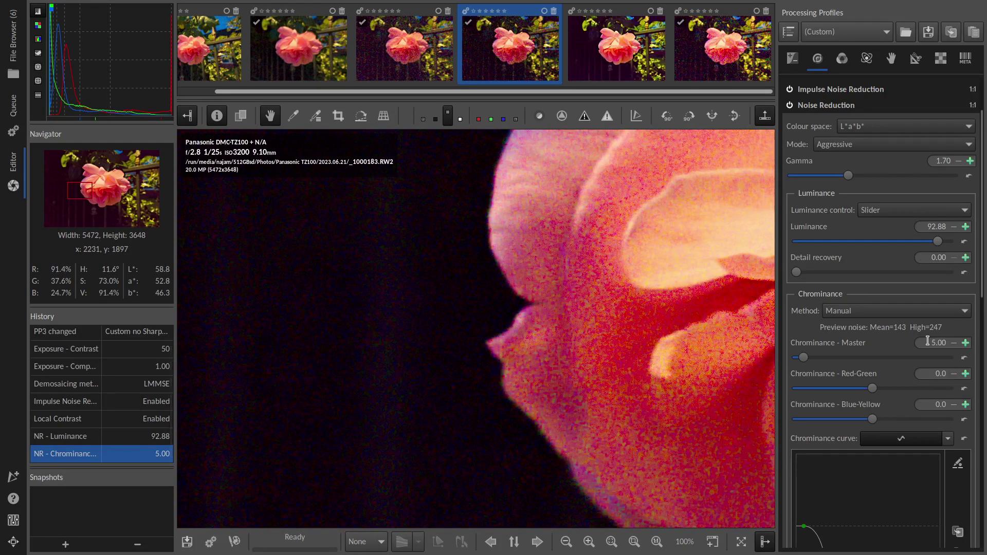
double_click(928, 341)
type("10")
key("Return")
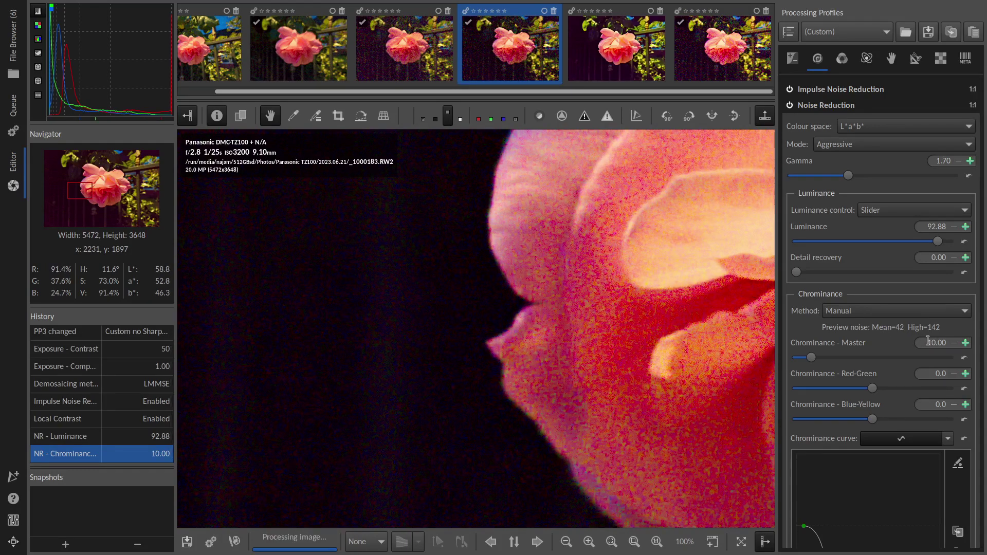
left_click_drag(664, 330, 472, 350)
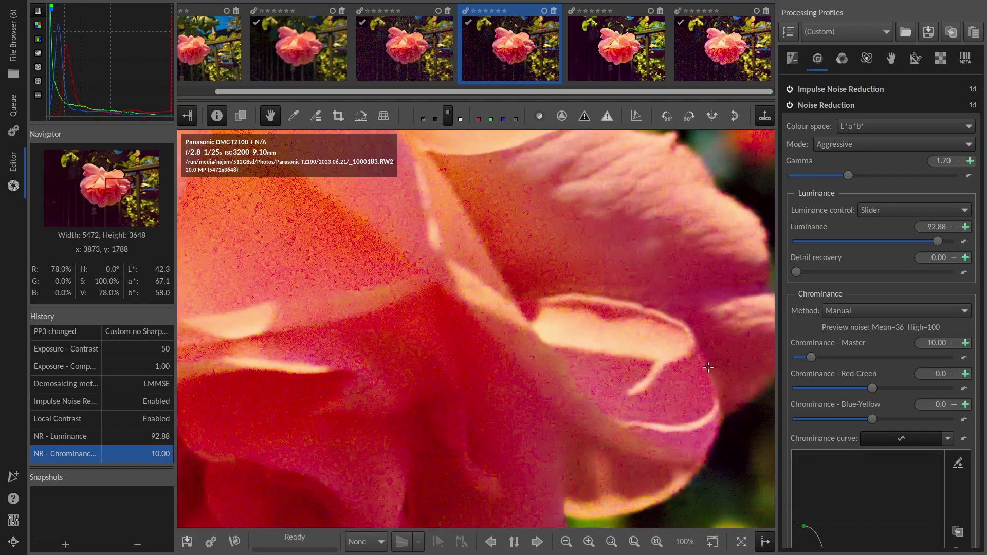
left_click(964, 361)
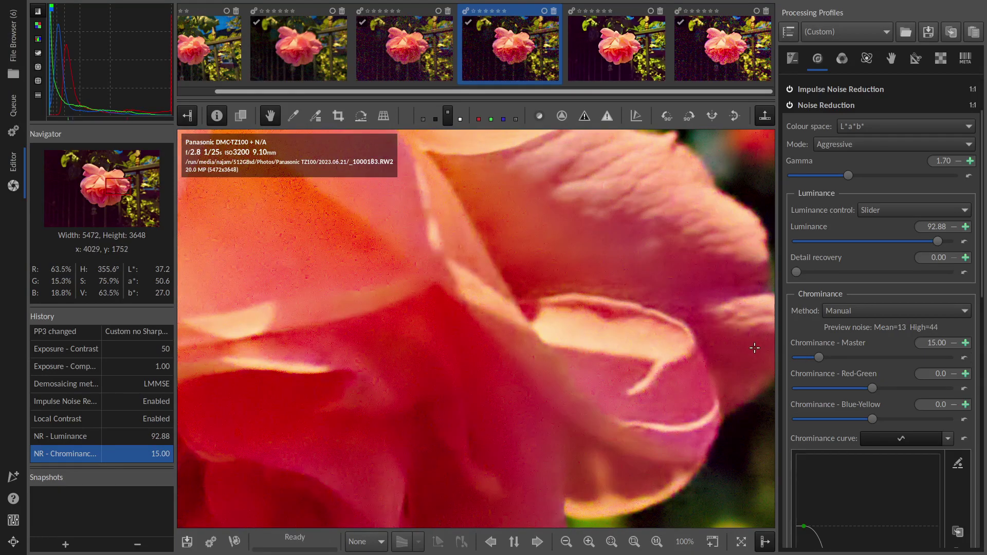
left_click_drag(449, 337, 648, 330)
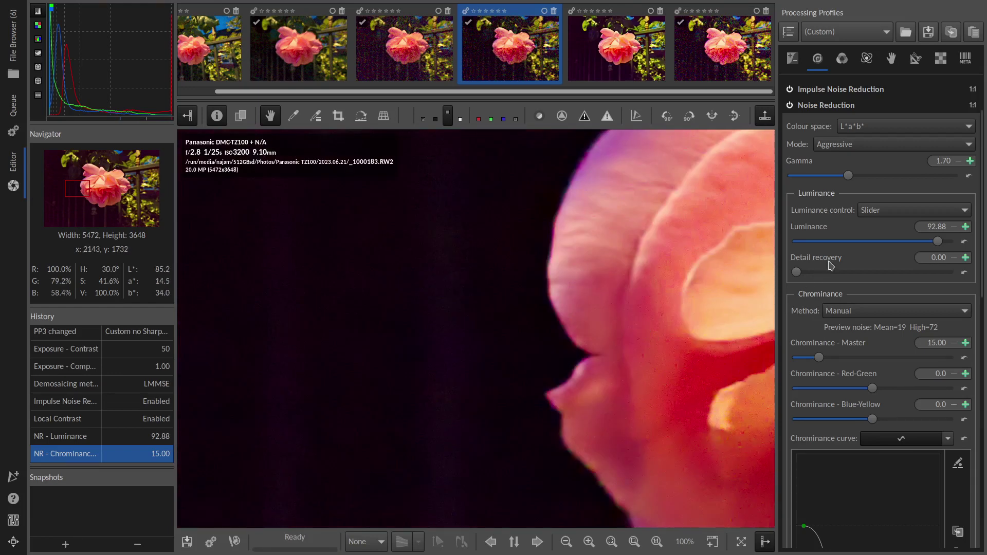
- Ease luminance noise reduction to 55.00 and set detail recovery to 33.90
left_click_drag(818, 242, 786, 241)
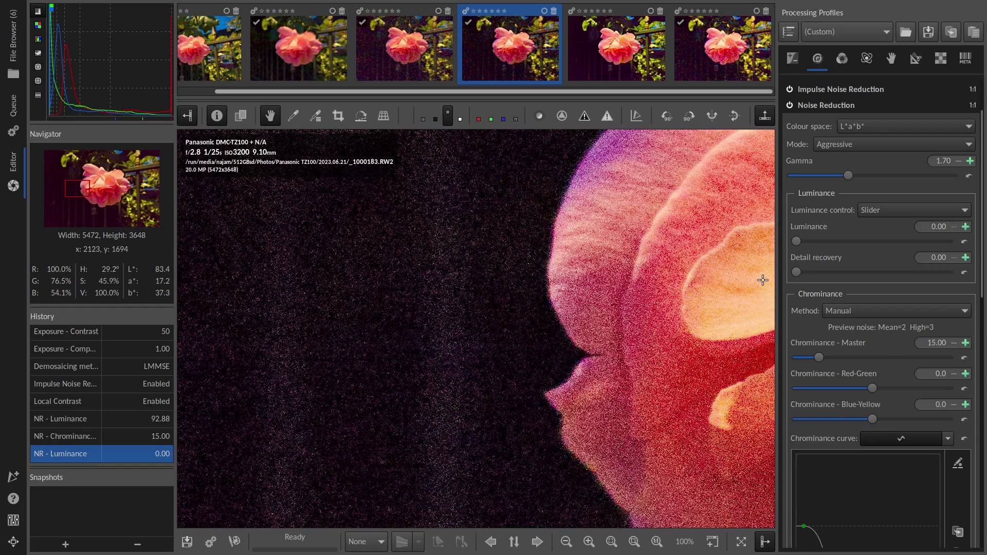
left_click_drag(819, 246, 878, 247)
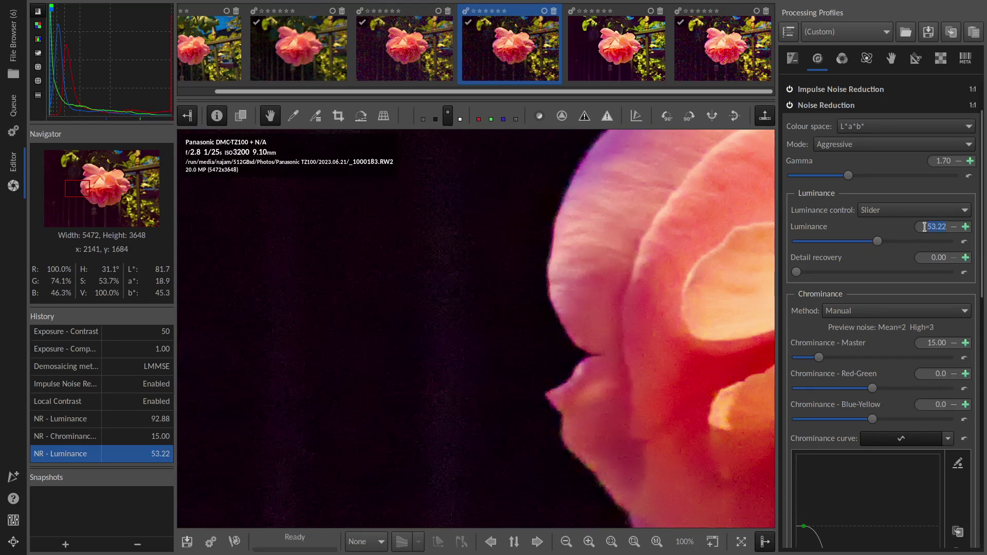
type("55")
key("Return")
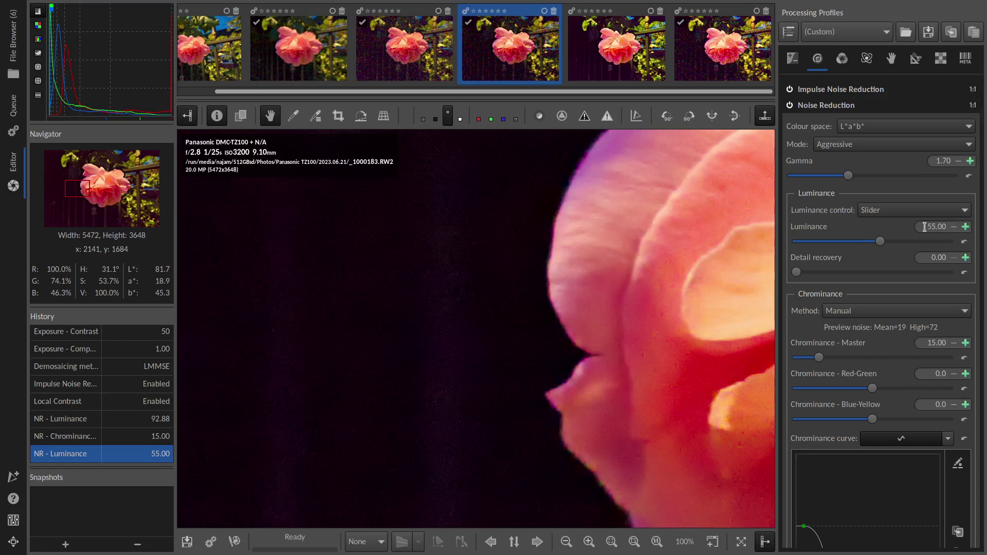
left_click_drag(690, 265, 650, 306)
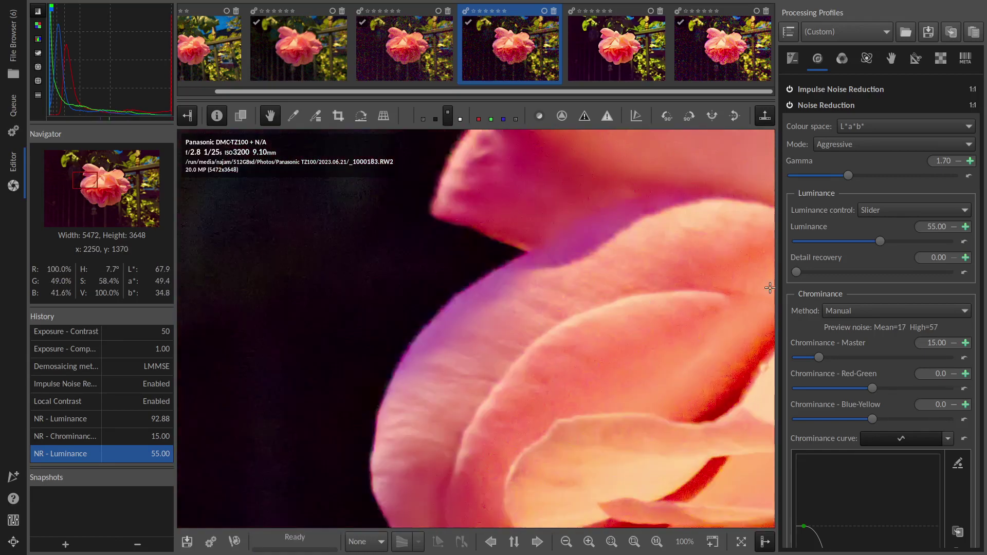
left_click_drag(841, 269, 853, 272)
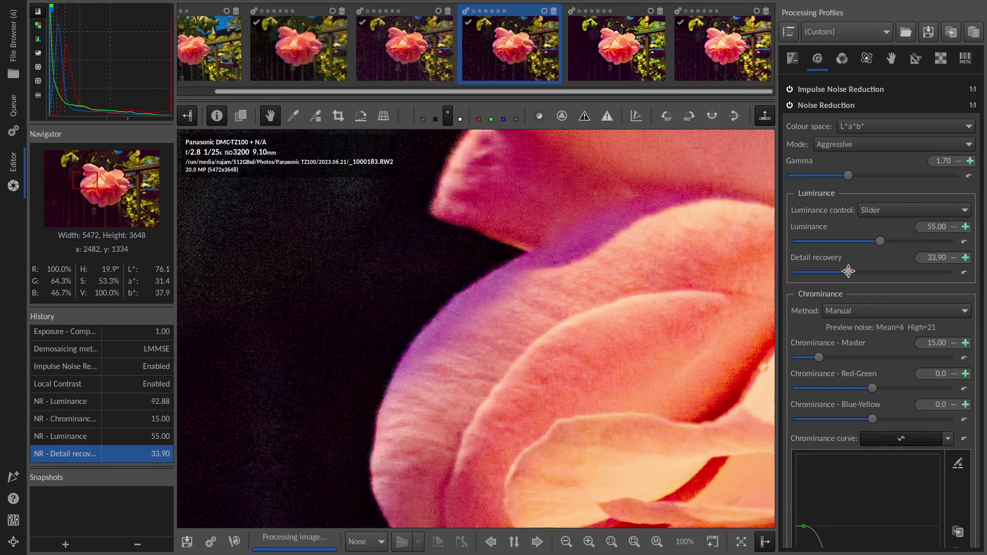
- Set luminance noise reduction detail recovery to 30.00
mouse_move(848, 271)
left_mouse_down()
mouse_move(829, 273)
mouse_move(863, 273)
left_mouse_up()
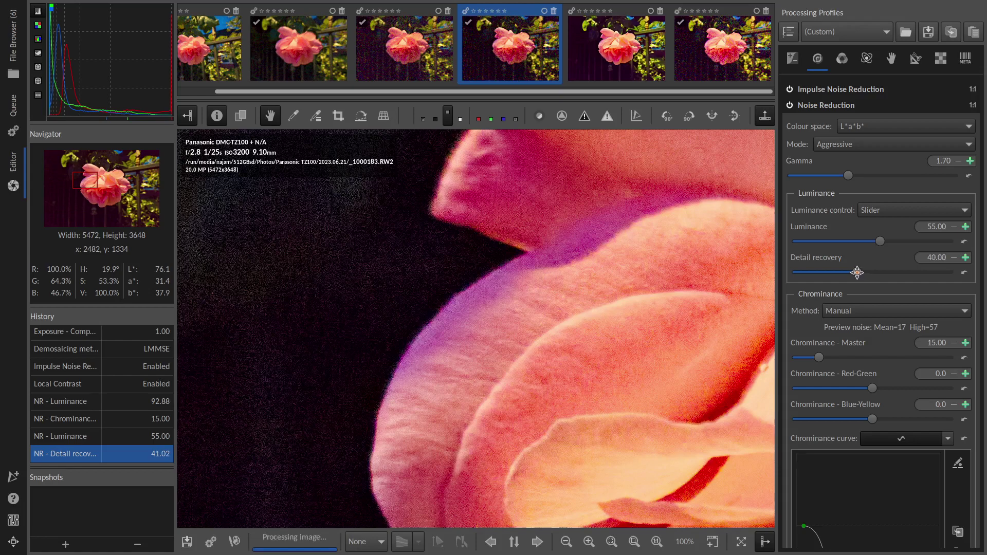
left_click_drag(935, 258, 927, 260)
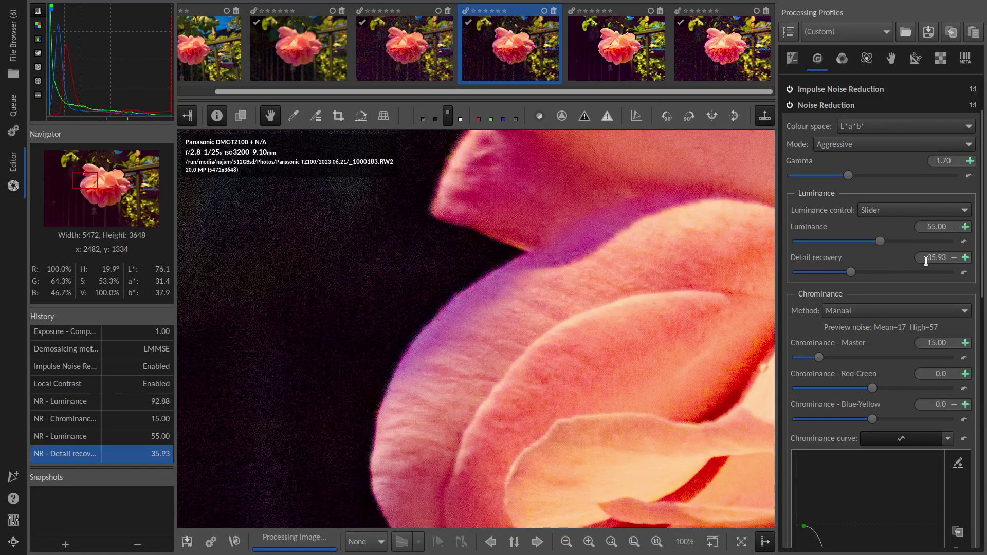
type("30")
key("Return")
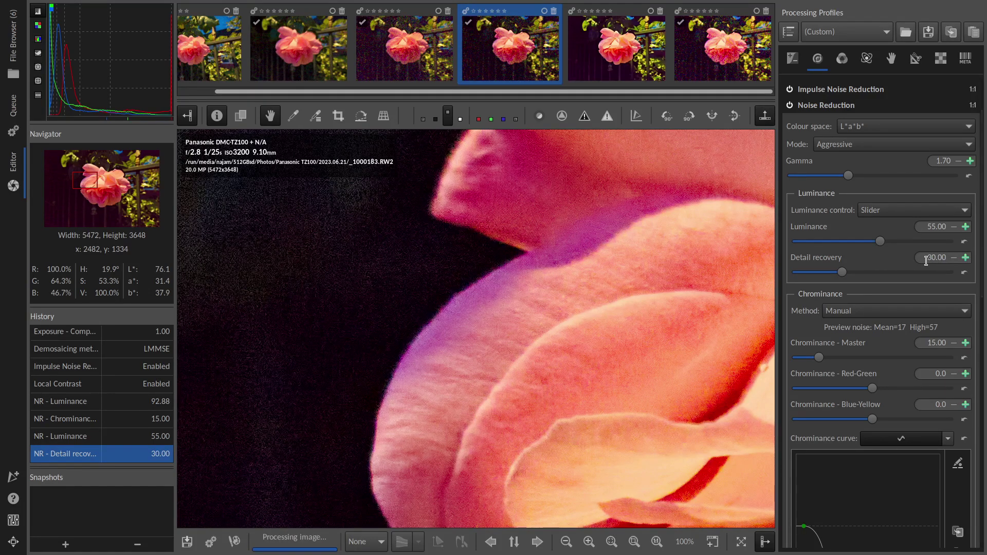
- Inspect the dark background, fence and rose petals for remaining noise
left_click_drag(573, 338, 621, 315)
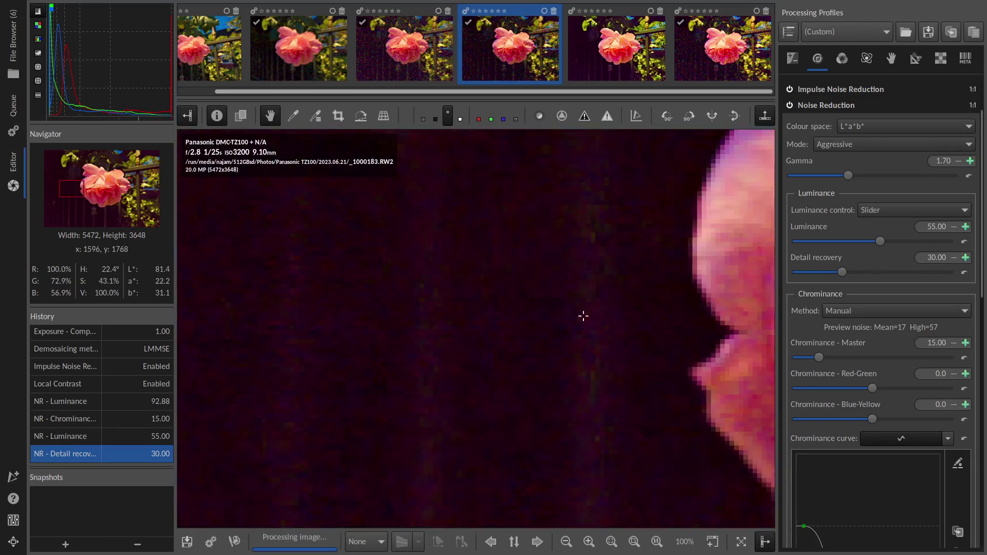
left_click_drag(618, 280, 261, 331)
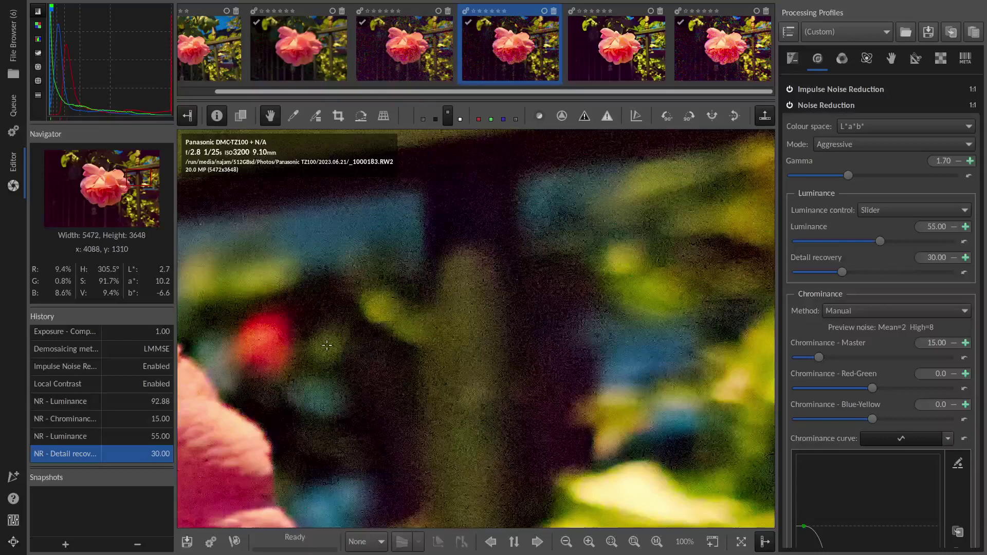
scroll(408, 386, "down", 4)
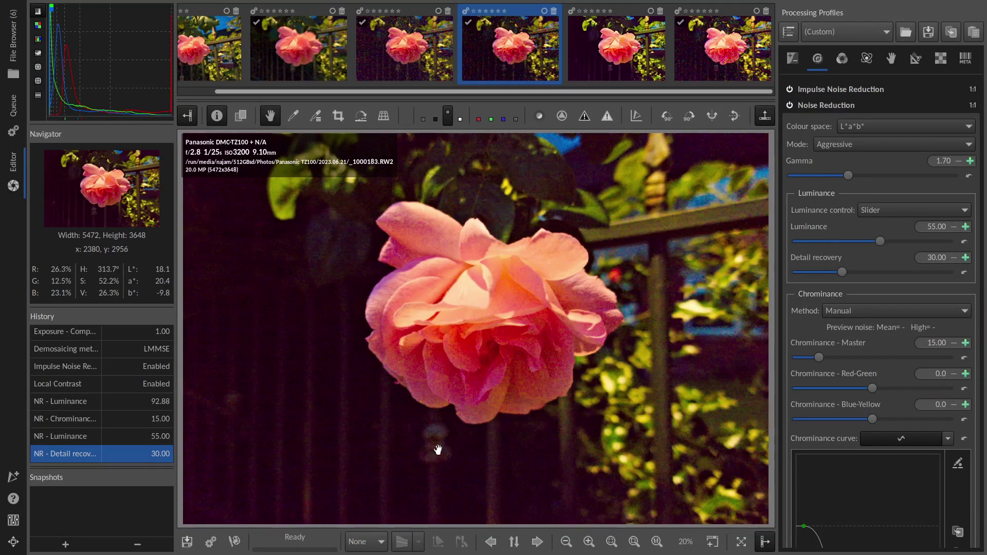
scroll(438, 450, "up", 4)
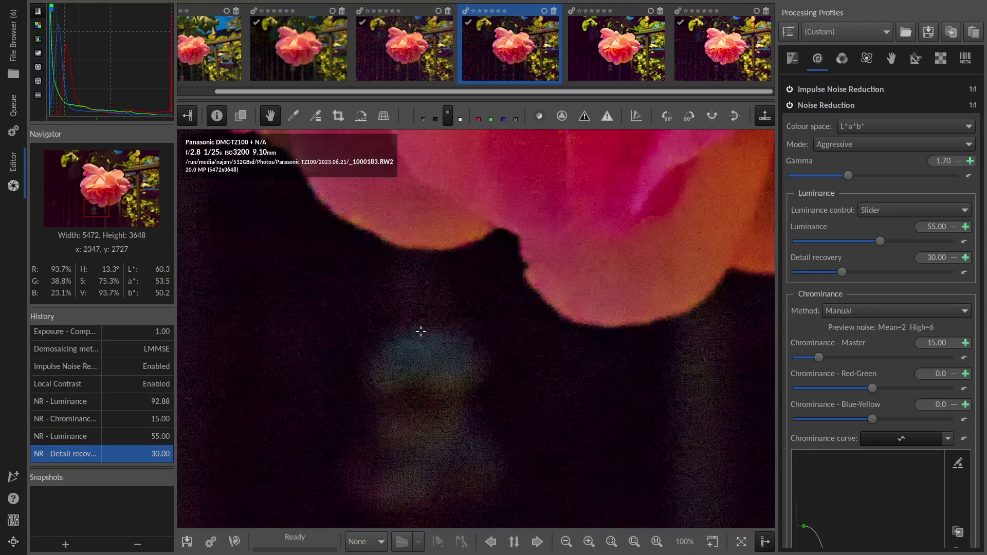
left_click_drag(432, 295, 577, 412)
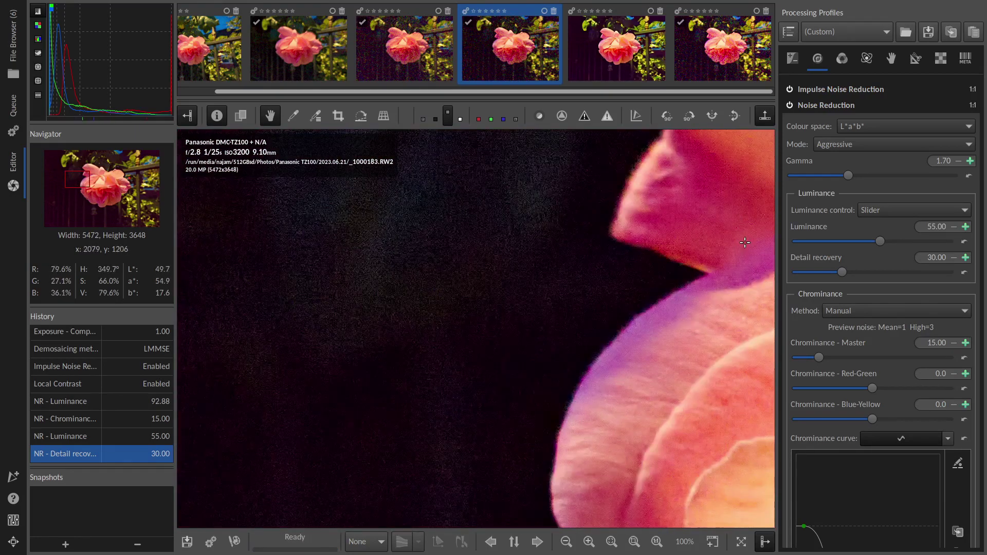
- Enable Local Adjustments and add a new spot with the whole photo in view
left_click(891, 60)
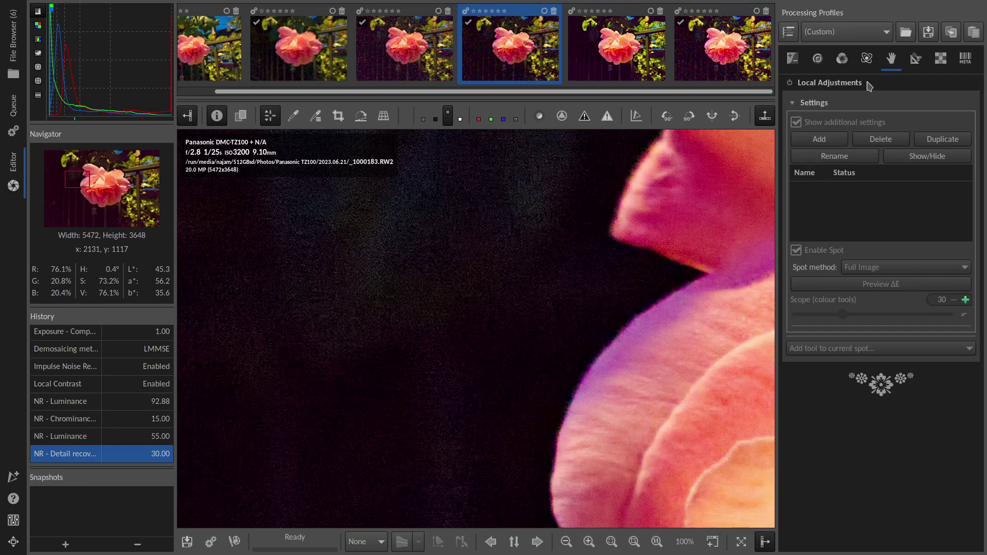
left_click(790, 84)
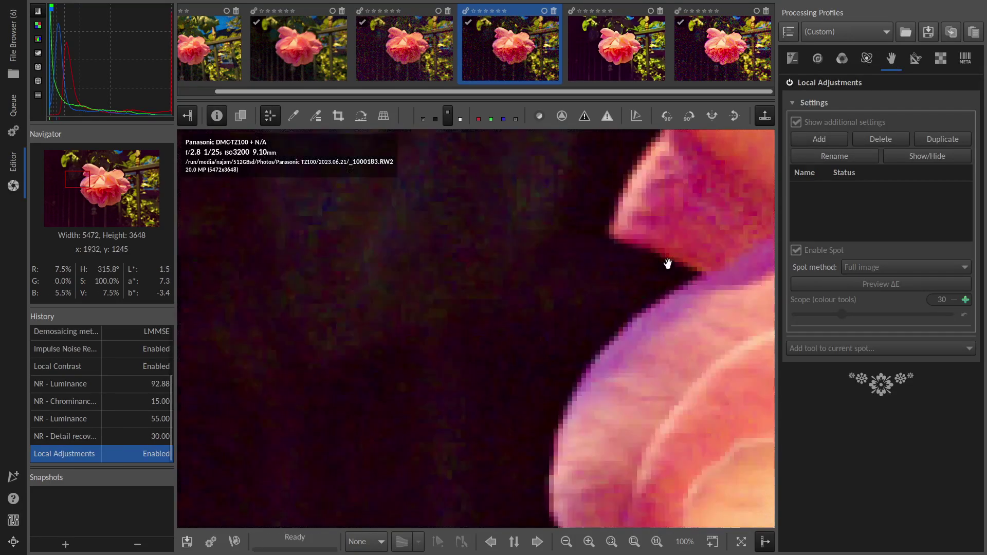
key("f")
left_click(819, 139)
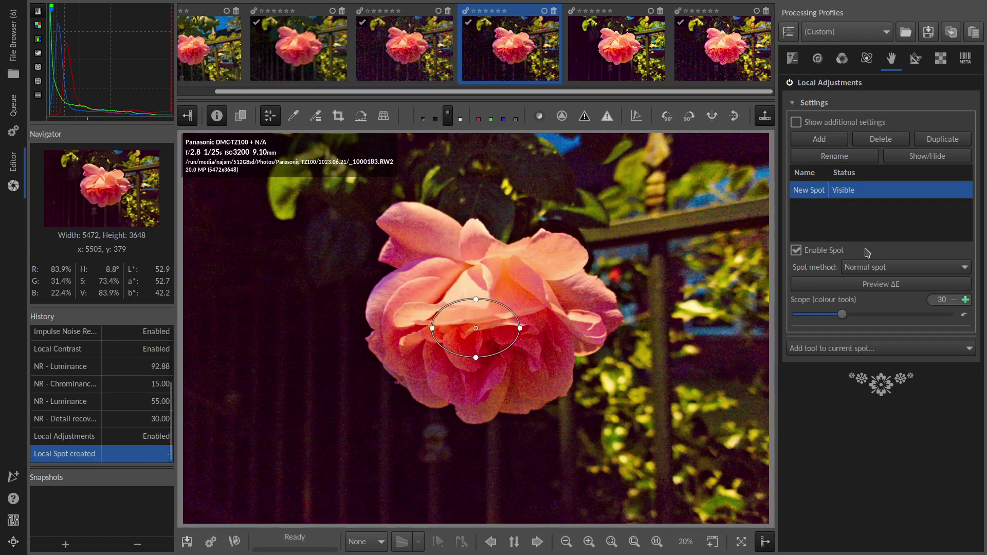
- Set the spot to Full image, size 150, centred in the dark background left of the rose
left_click(883, 267)
left_click(875, 301)
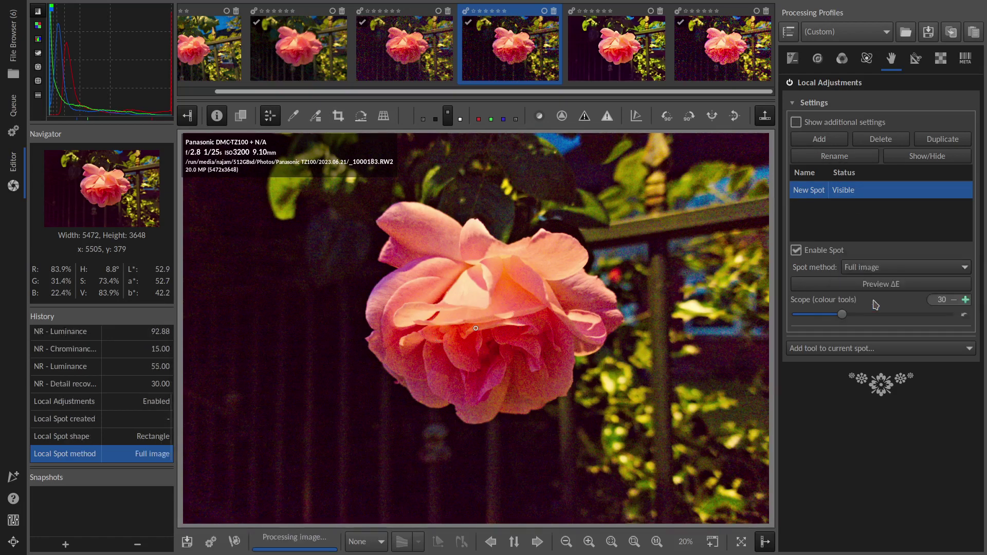
left_click_drag(475, 328, 469, 334)
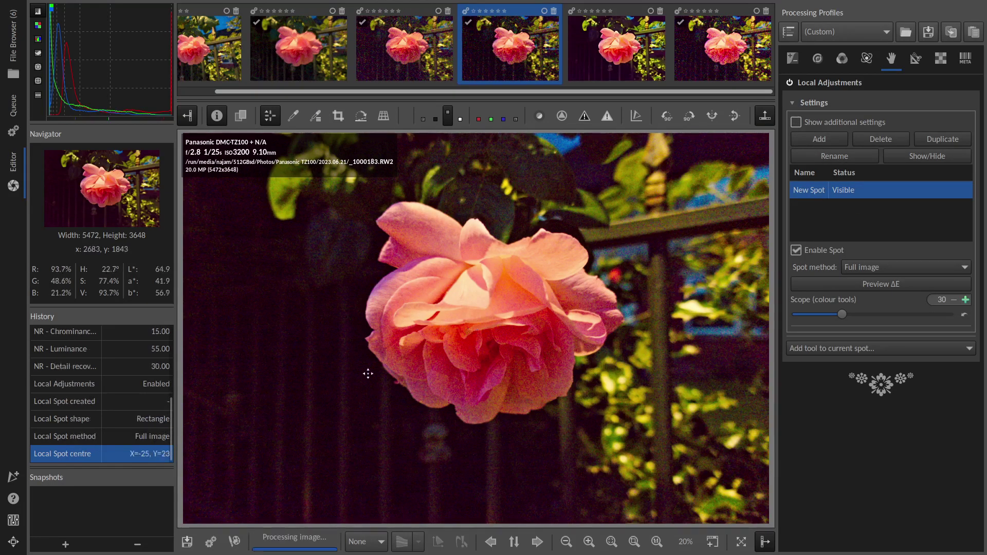
left_click_drag(368, 374, 327, 380)
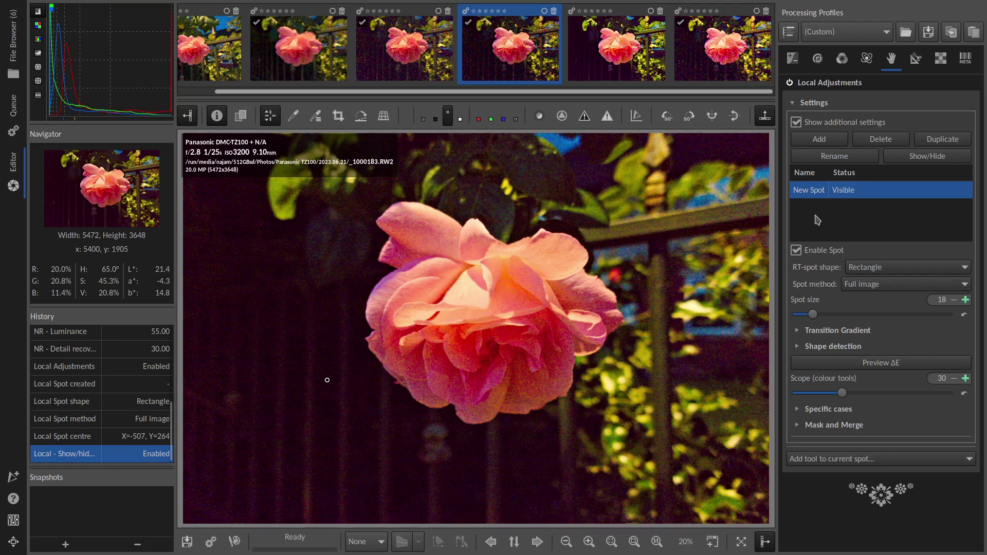
left_click_drag(846, 315, 986, 312)
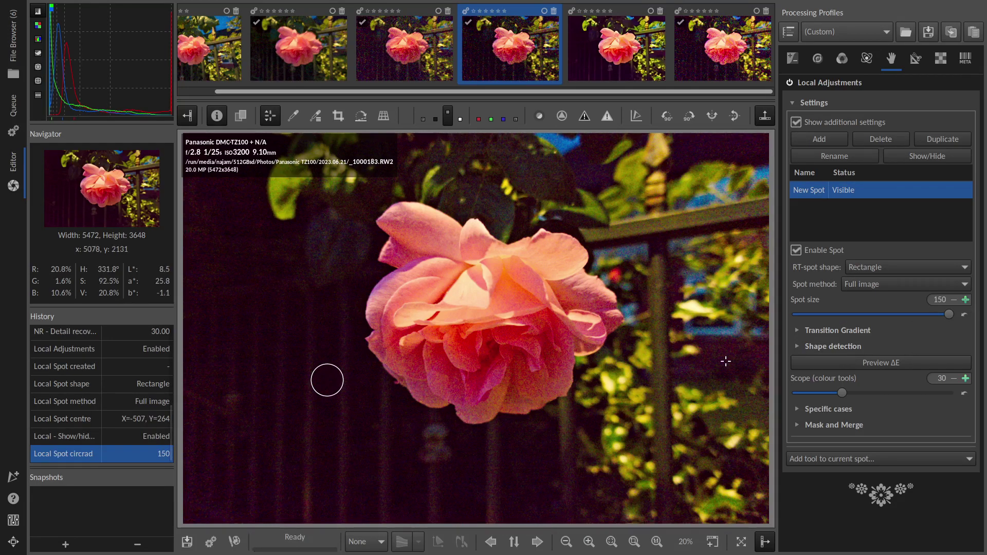
left_click_drag(334, 390, 344, 401)
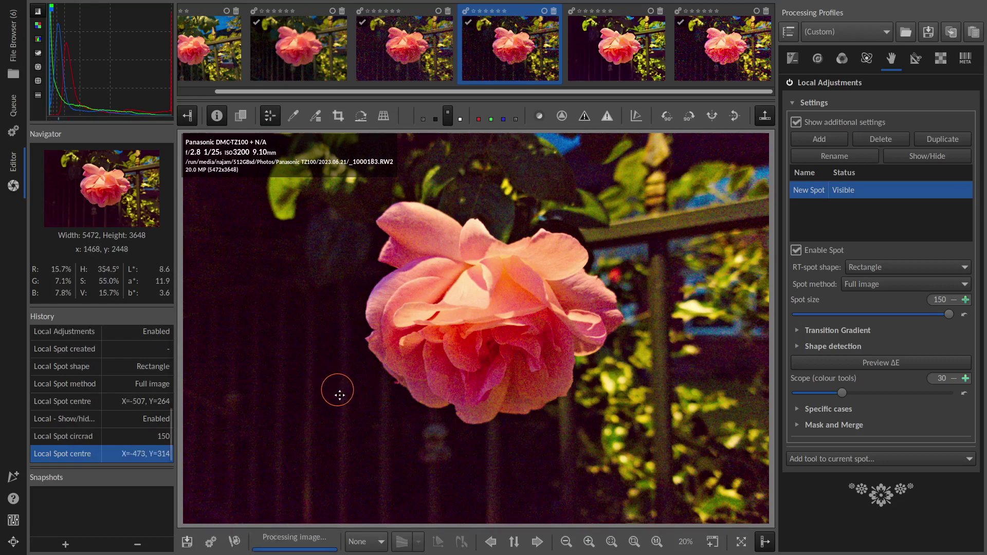
left_click(869, 461)
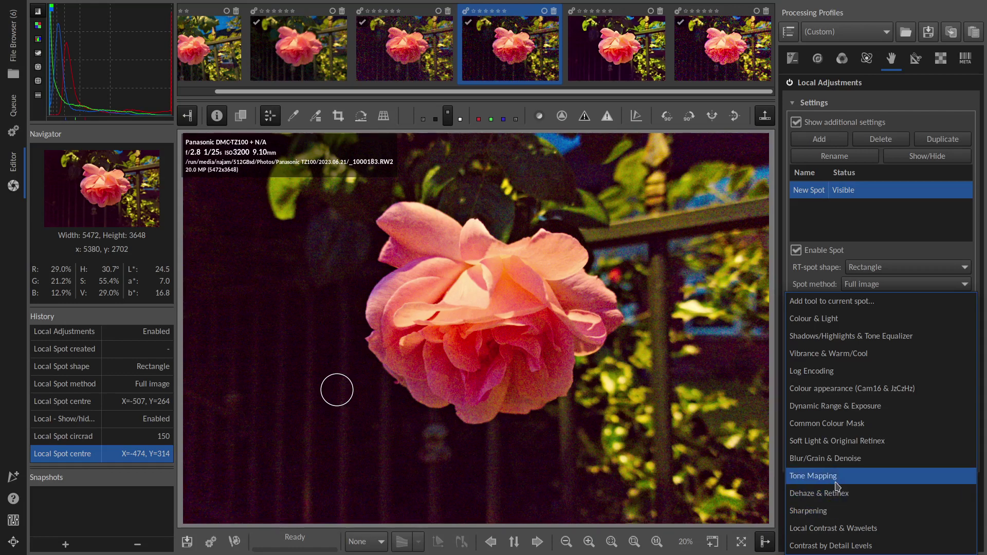
- Add Blur/Grain & Denoise to the spot and expand its Denoise and Shape detection sections
left_click(853, 462)
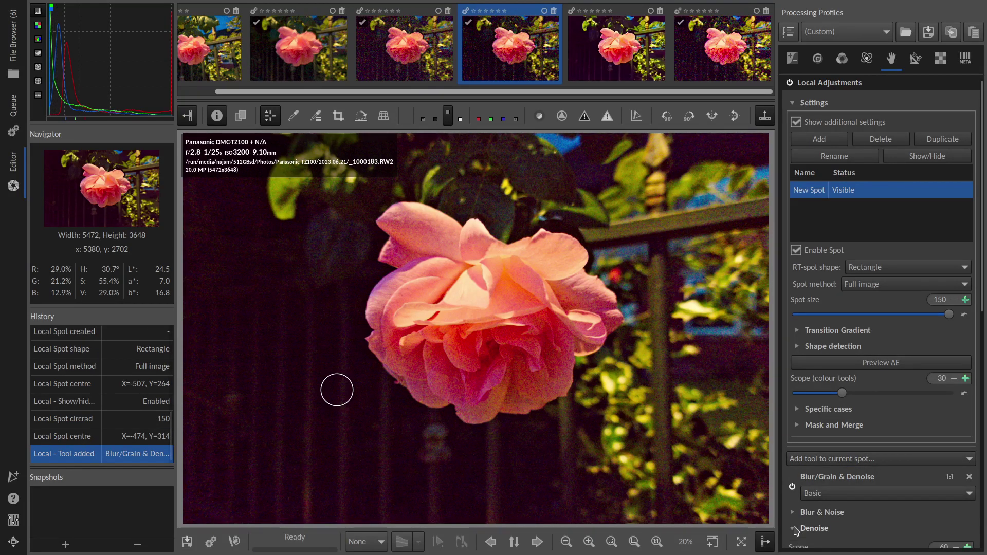
left_click(861, 530)
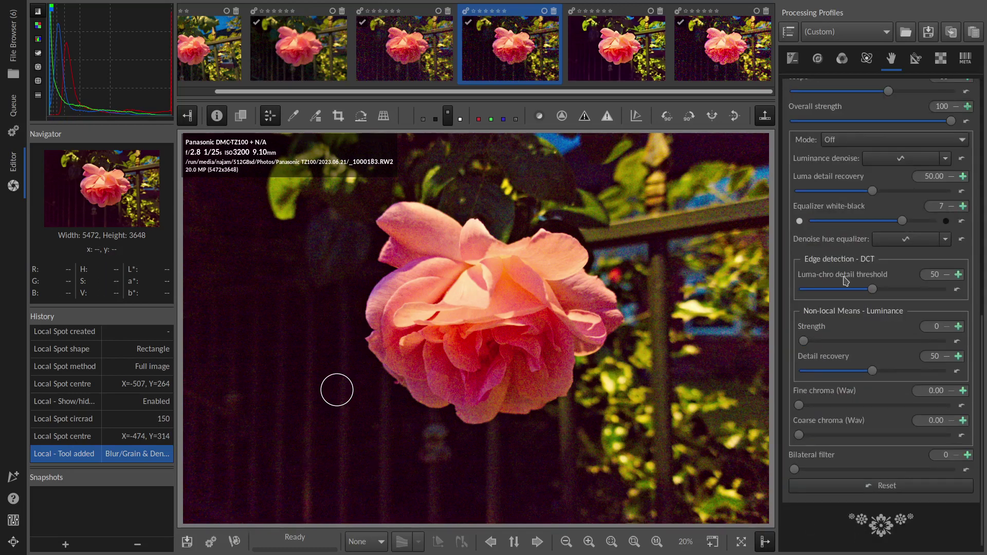
scroll(845, 280, "up", 3)
scroll(844, 237, "up", 2)
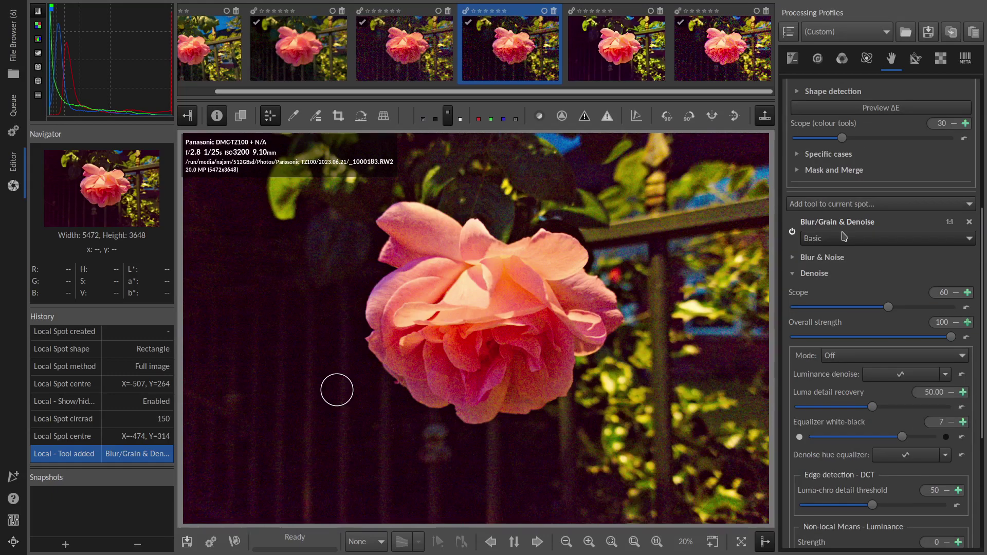
scroll(800, 215, "up", 3)
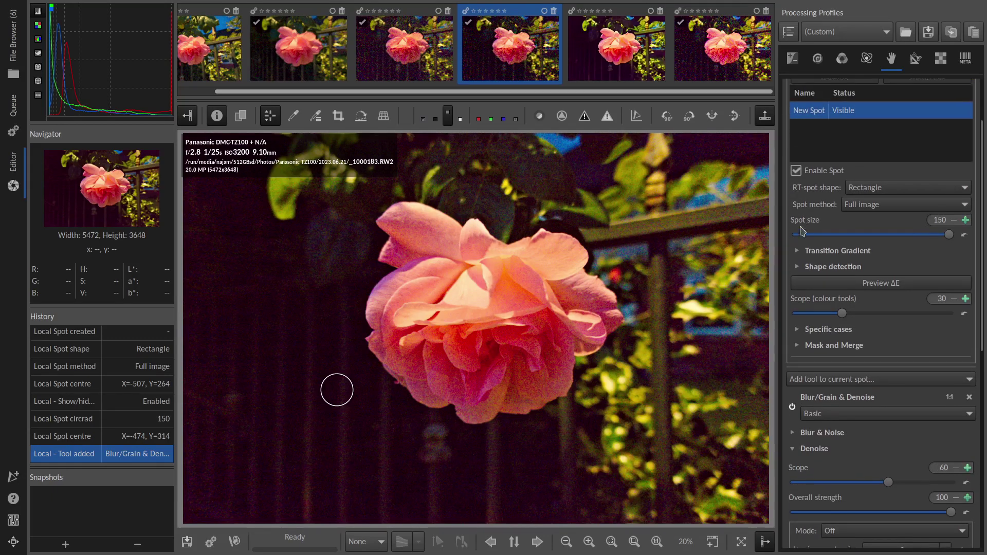
left_click(798, 268)
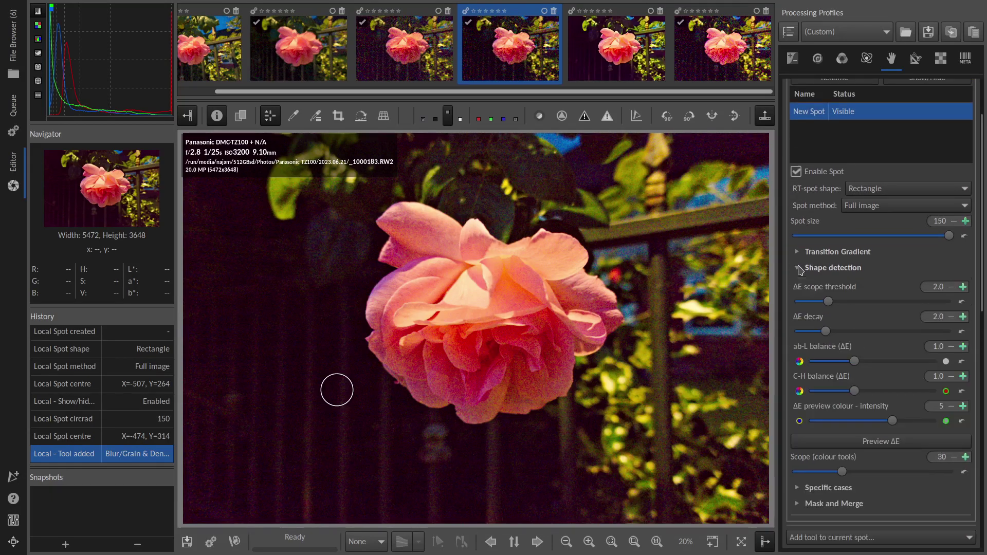
- Turn on the ΔE preview and set the spot's denoise mode to Aggressive
left_click(873, 441)
scroll(848, 427, "down", 6)
left_click(846, 420)
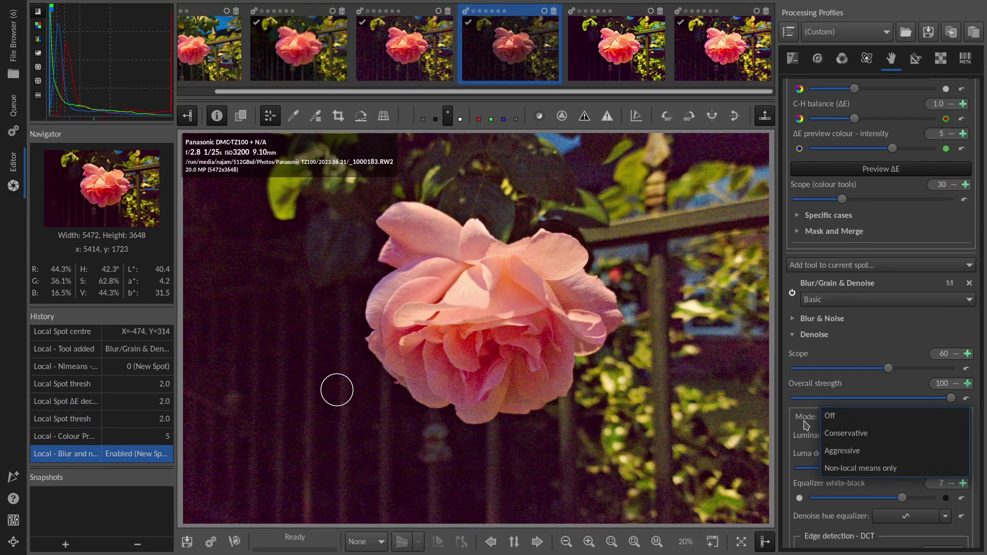
left_click(828, 417)
left_click(830, 417)
left_click(854, 452)
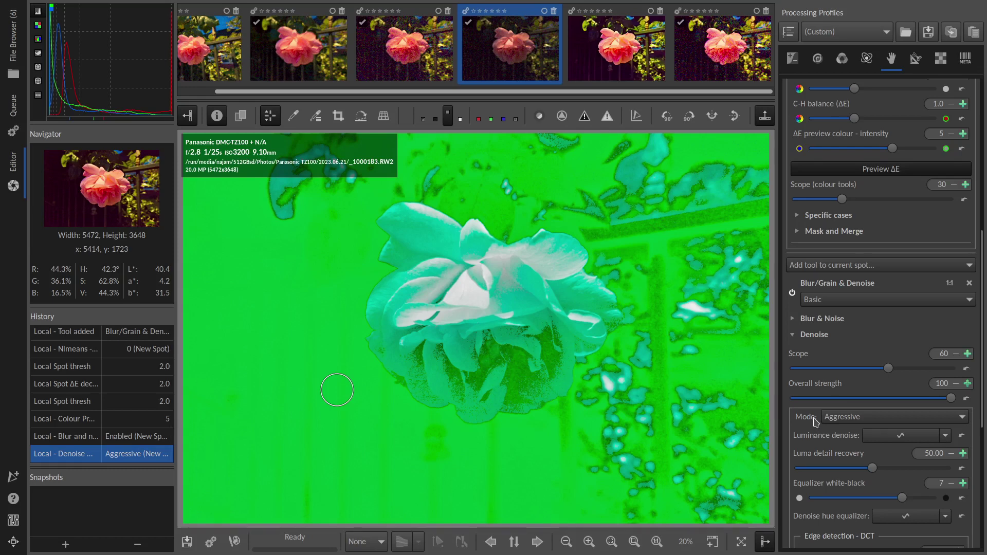
- Try lower ΔE scope thresholds, keep it at 2.0, and turn off the ΔE preview
scroll(814, 422, "up", 3)
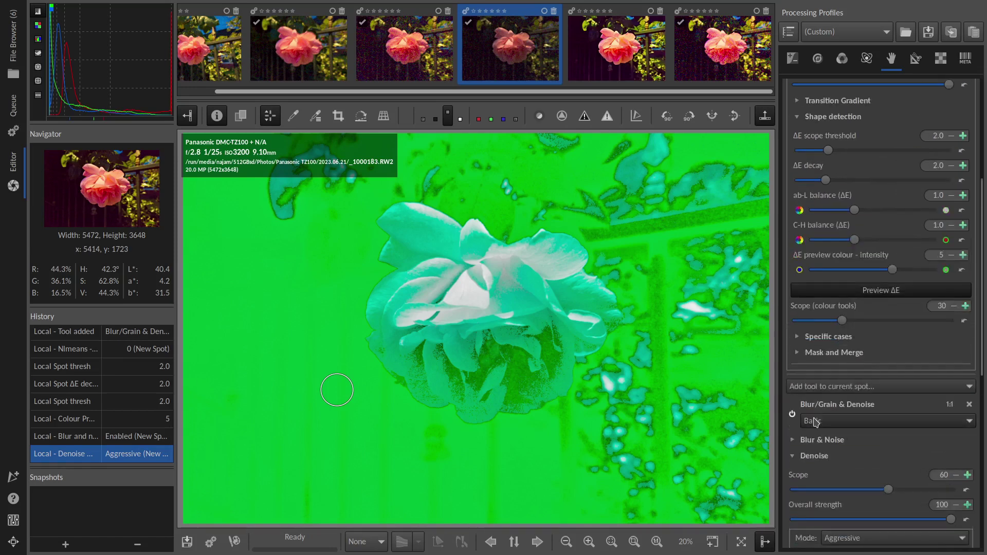
scroll(853, 359, "up", 3)
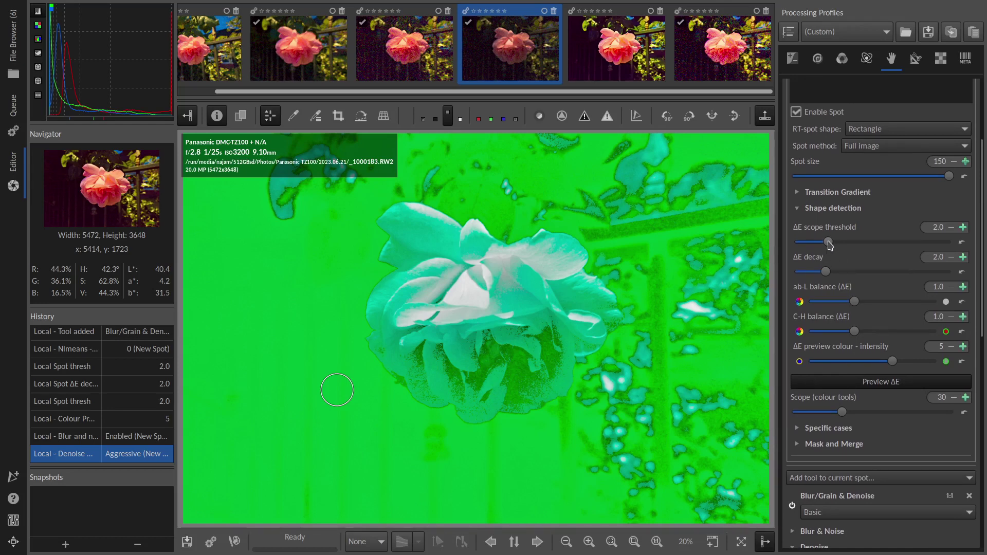
left_click_drag(829, 244, 822, 246)
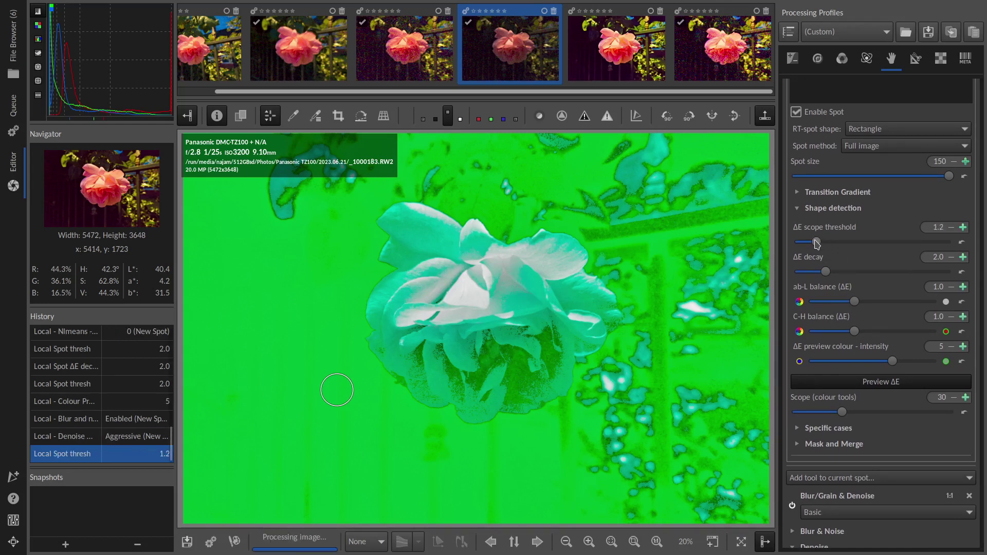
left_click_drag(814, 245, 815, 246)
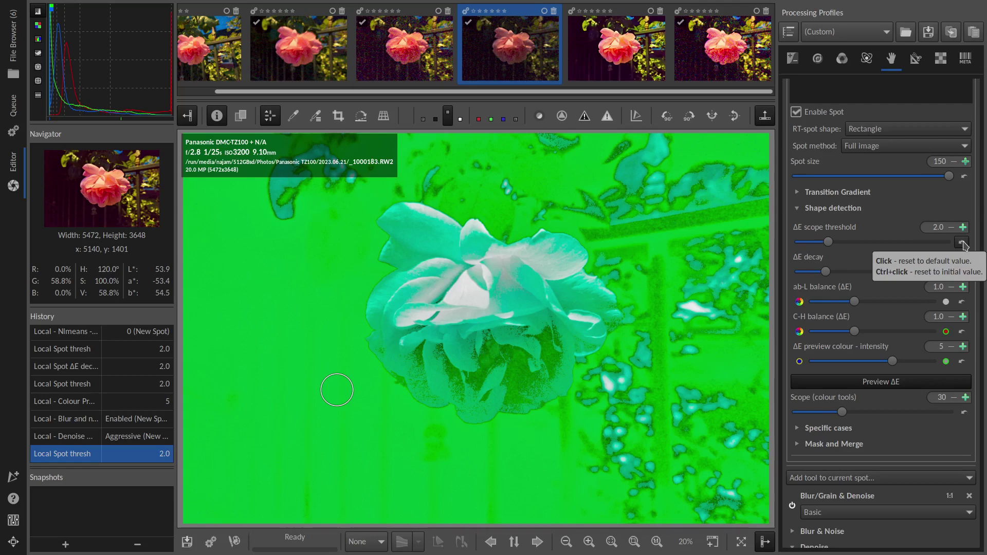
left_click(869, 379)
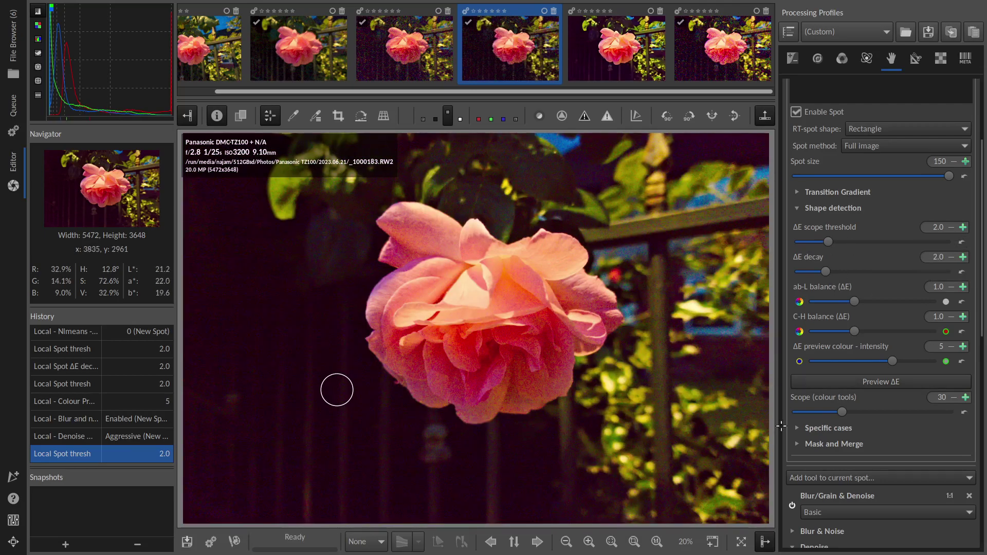
- Raise Non-local Means luminance strength to 100, checking petals, lower rose and leaves at 100%
scroll(887, 443, "down", 1)
scroll(888, 444, "down", 15)
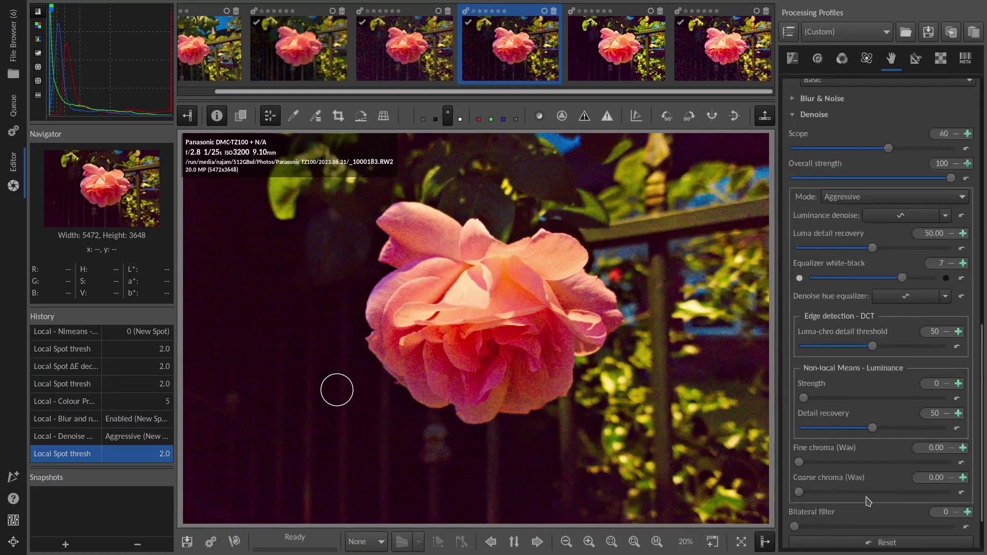
scroll(348, 427, "up", 5)
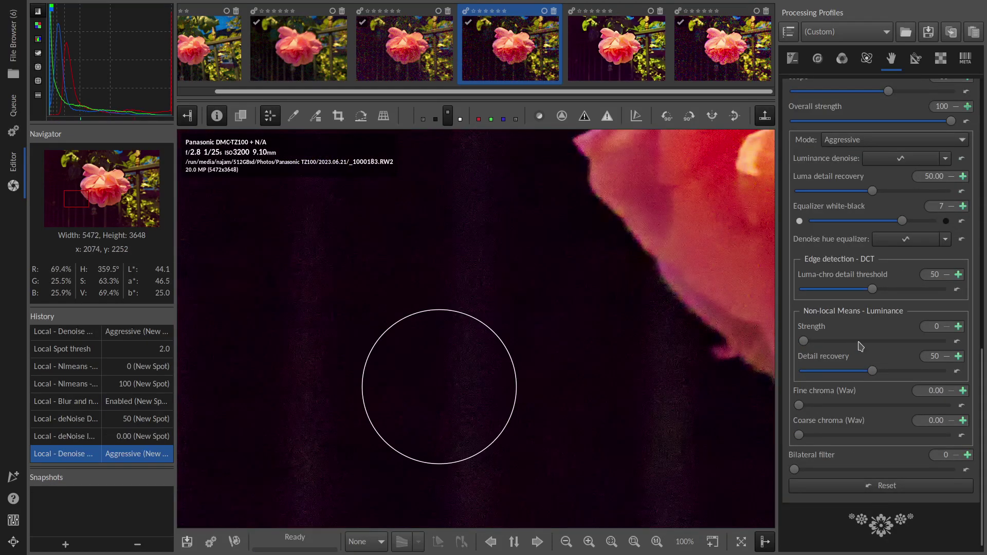
left_click_drag(857, 341, 986, 332)
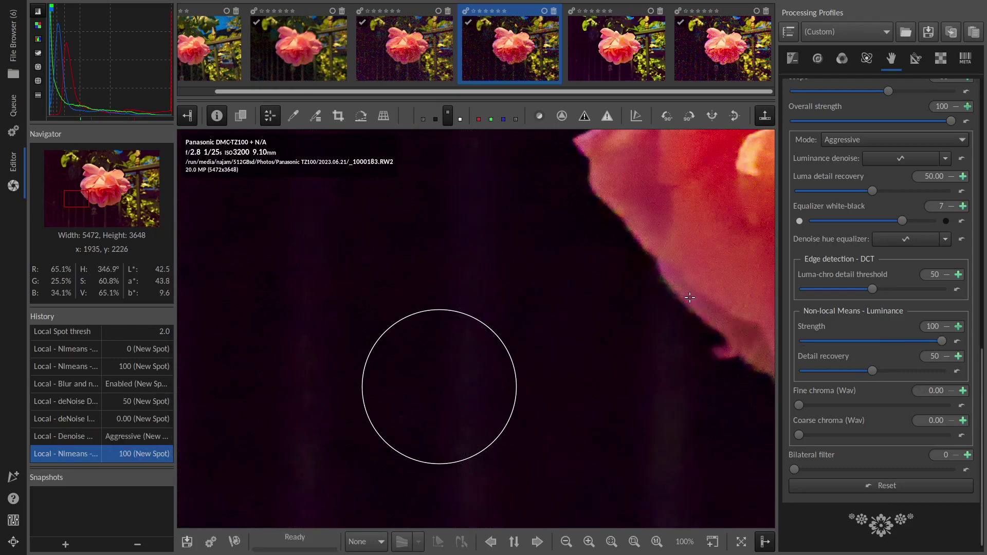
left_click_drag(689, 299, 656, 371)
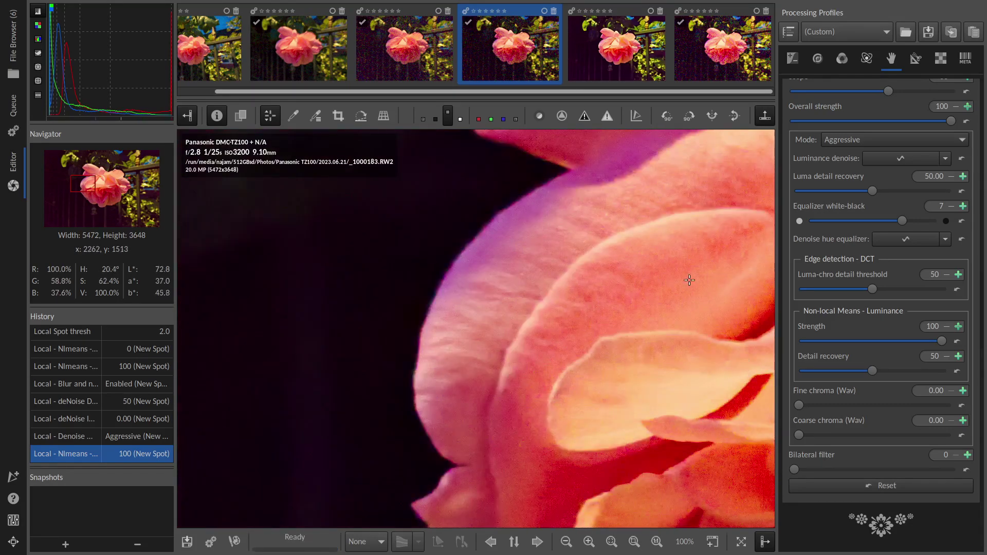
scroll(565, 304, "up", 2)
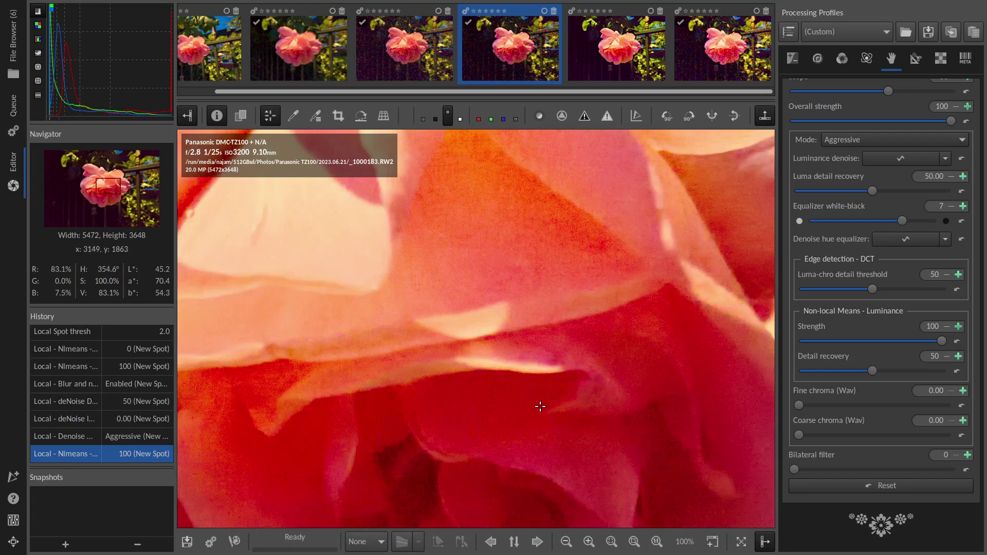
left_click_drag(633, 410, 632, 360)
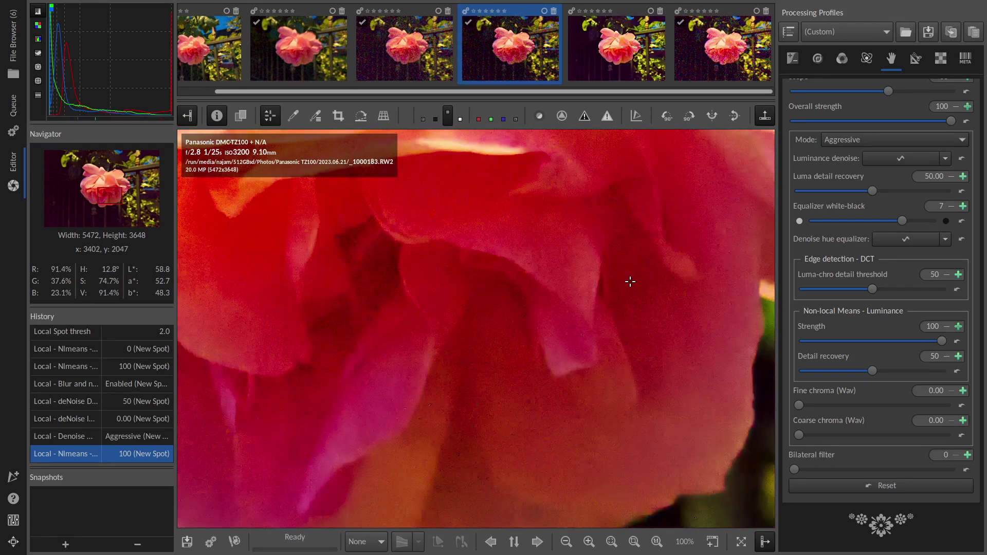
left_click_drag(630, 282, 536, 410)
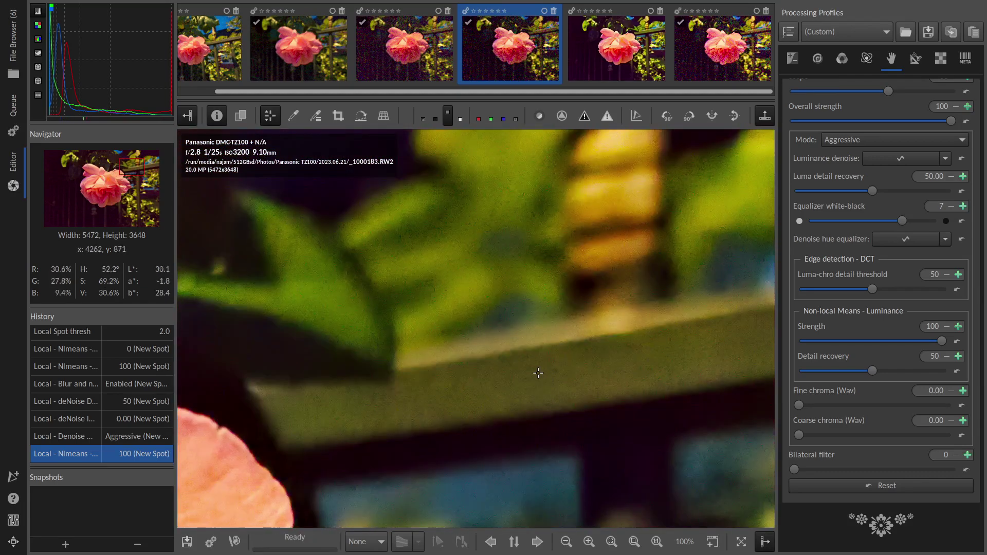
key("alt+f")
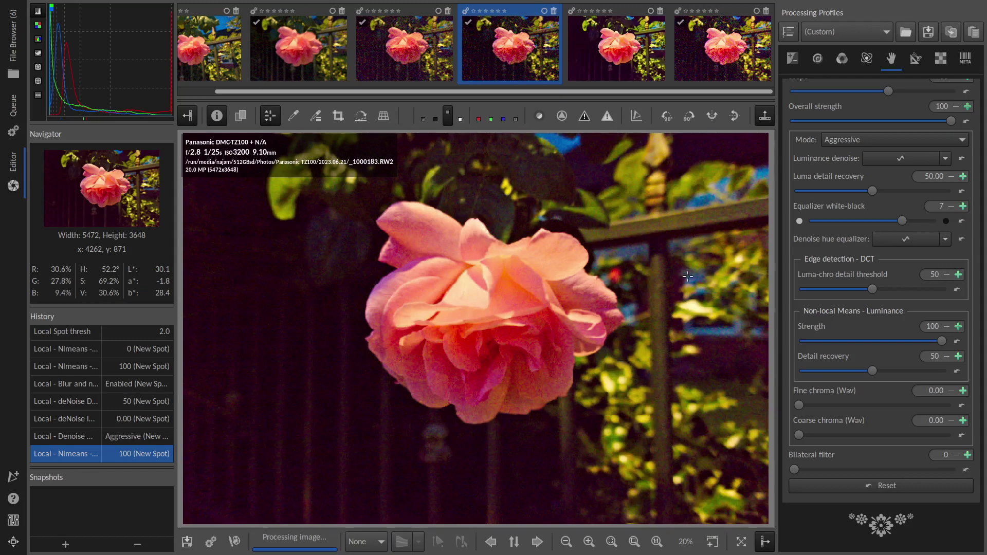
- Compare noisy _1000184-1.jpg and cleaned _1000183.jpg at 100% across petals, leaves and railing
left_click(791, 59)
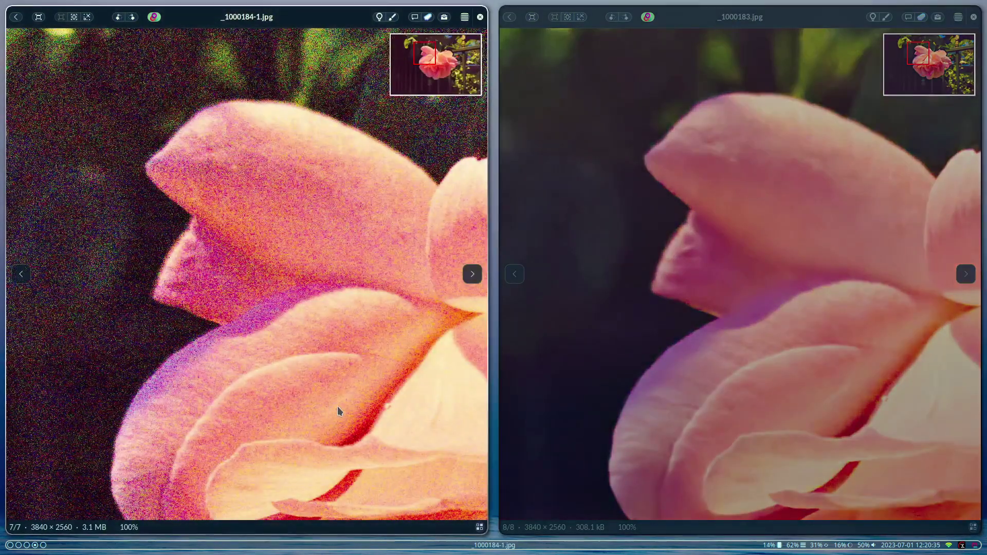
scroll(337, 406, "left", 5)
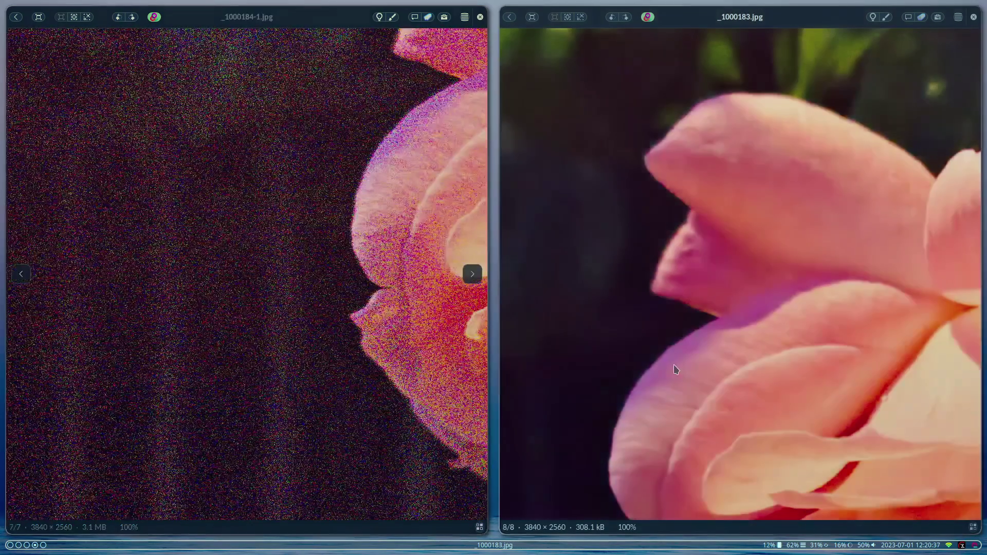
scroll(674, 368, "left", 5)
scroll(676, 369, "up", 5)
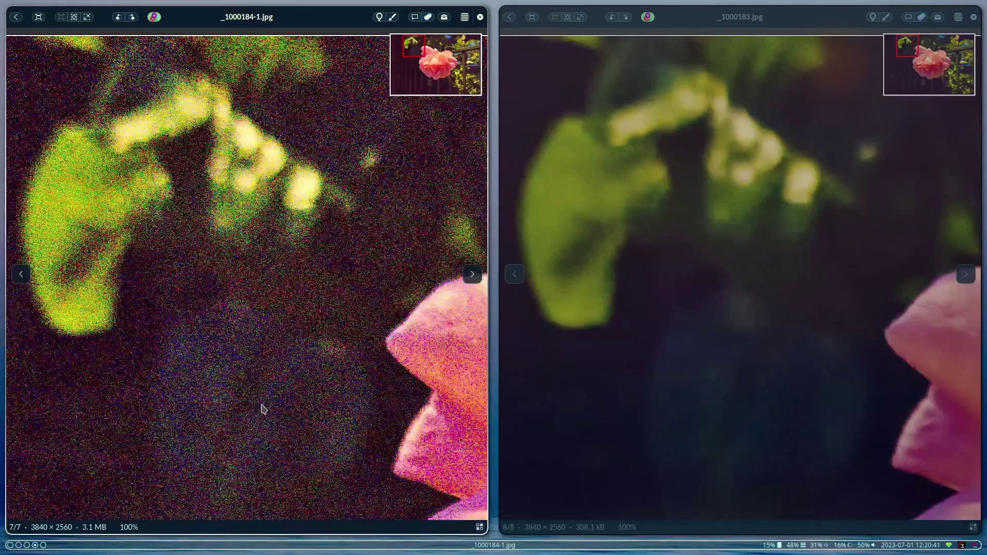
scroll(262, 409, "right", 10)
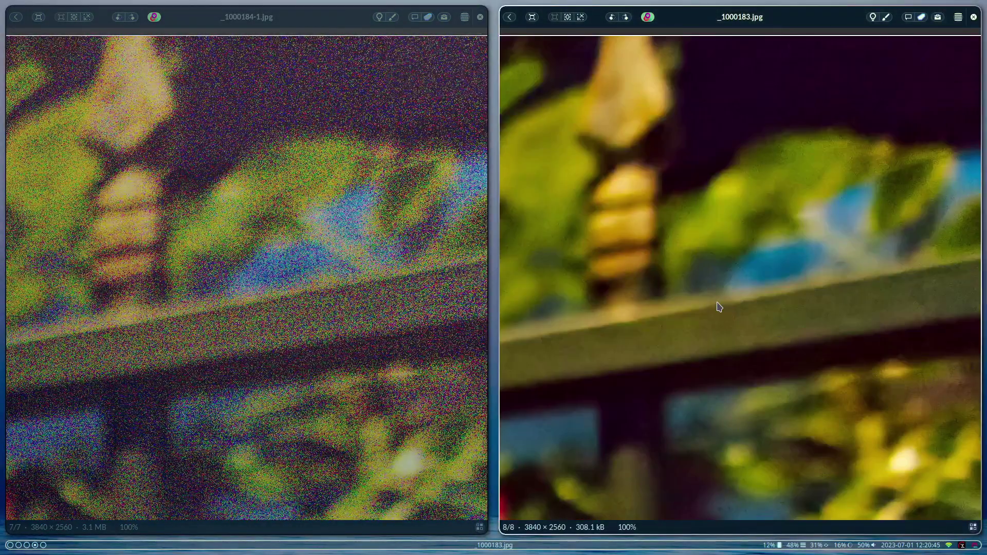
scroll(719, 307, "up", 10)
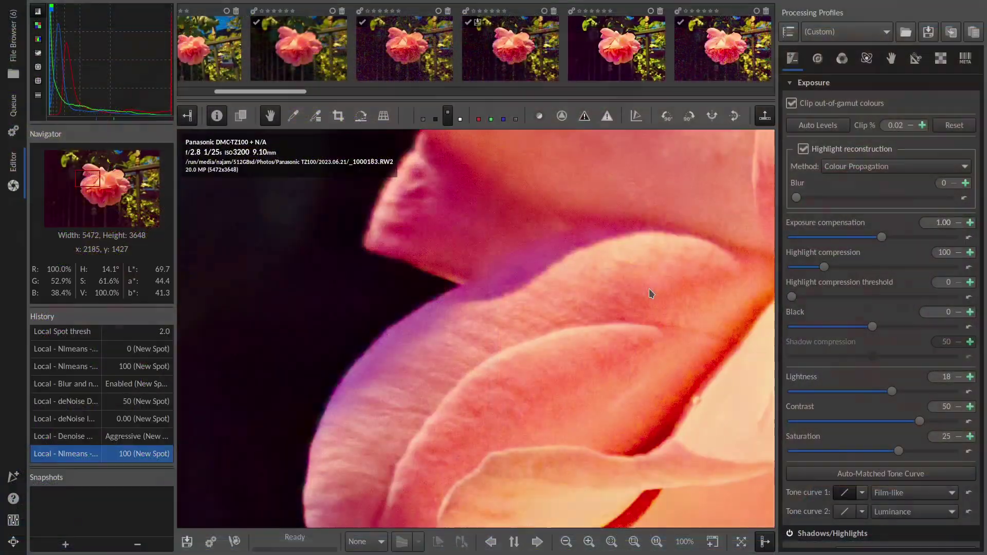
- Enable Wavelet Levels in the Advanced tools
left_click(867, 59)
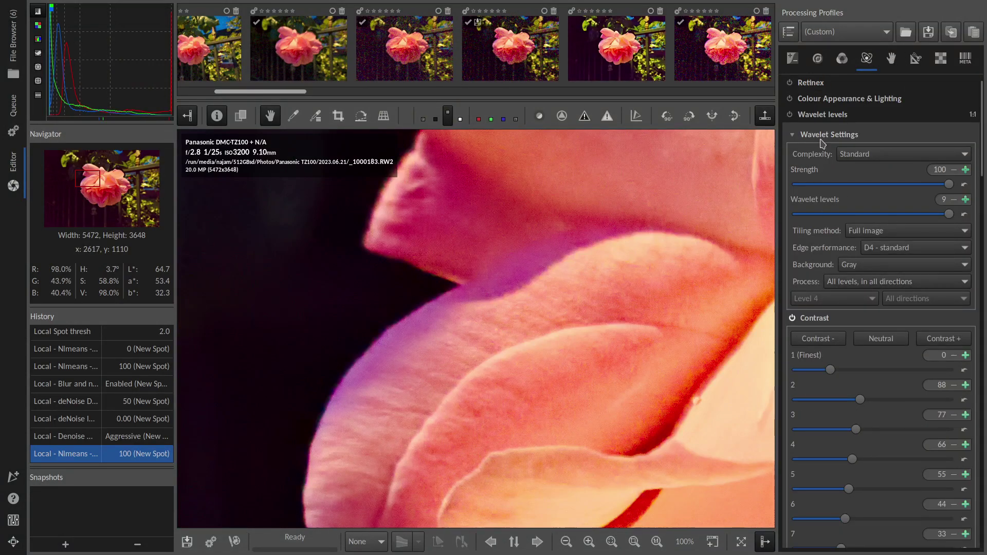
left_click(791, 115)
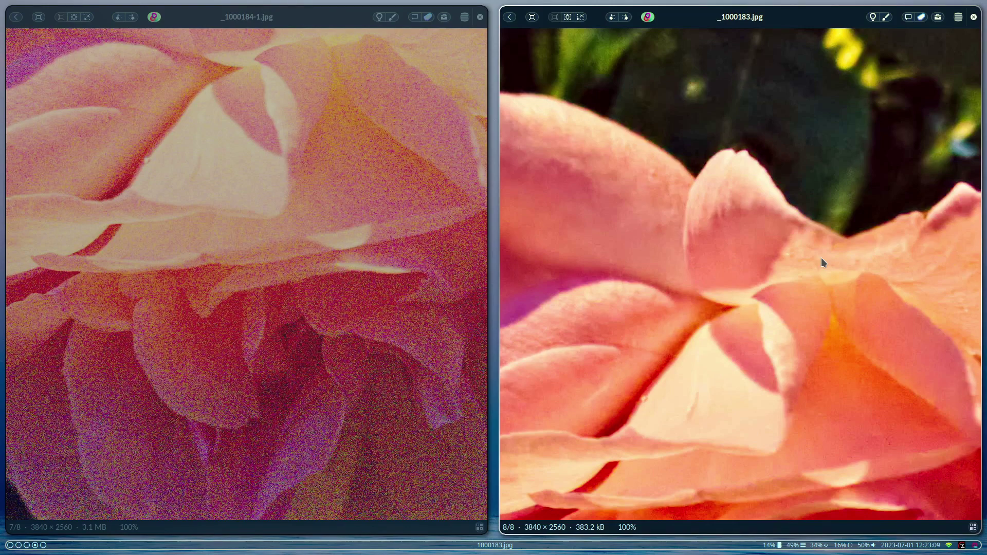
- Compare matching regions of noisy _1000184-1.jpg and sharper _1000183.jpg, then return to RawTherapee's workspace
left_click_drag(154, 119, 377, 340)
left_click(704, 317)
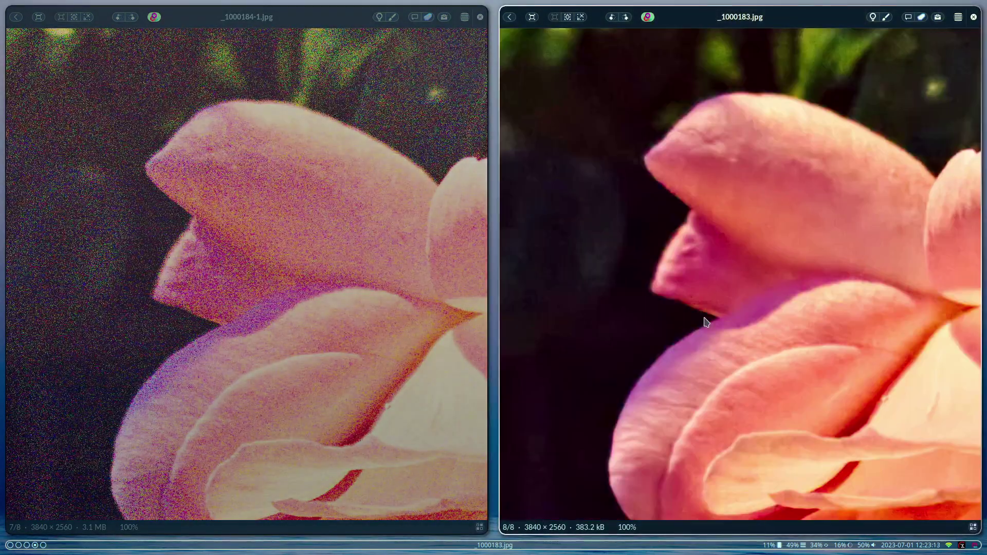
left_click(386, 383)
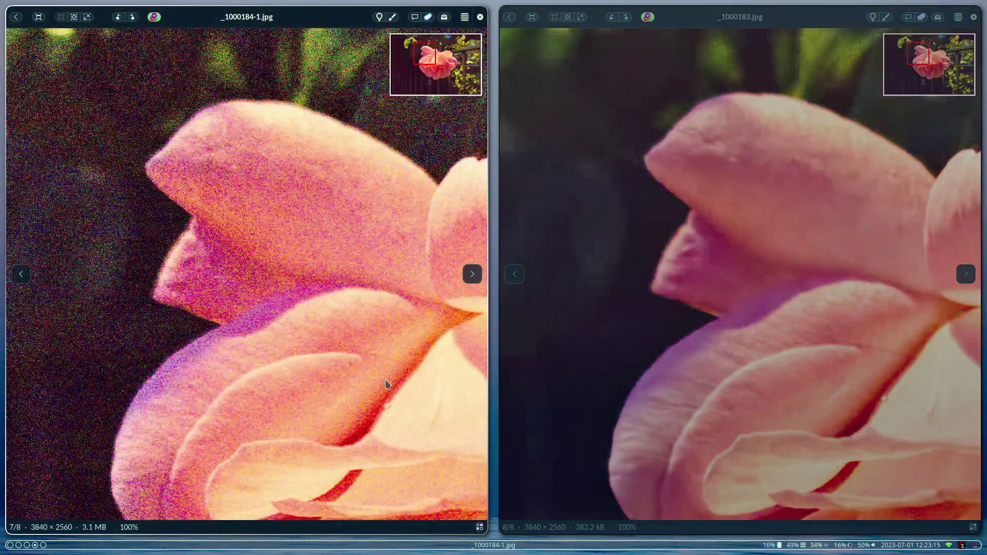
scroll(386, 385, "left", 5)
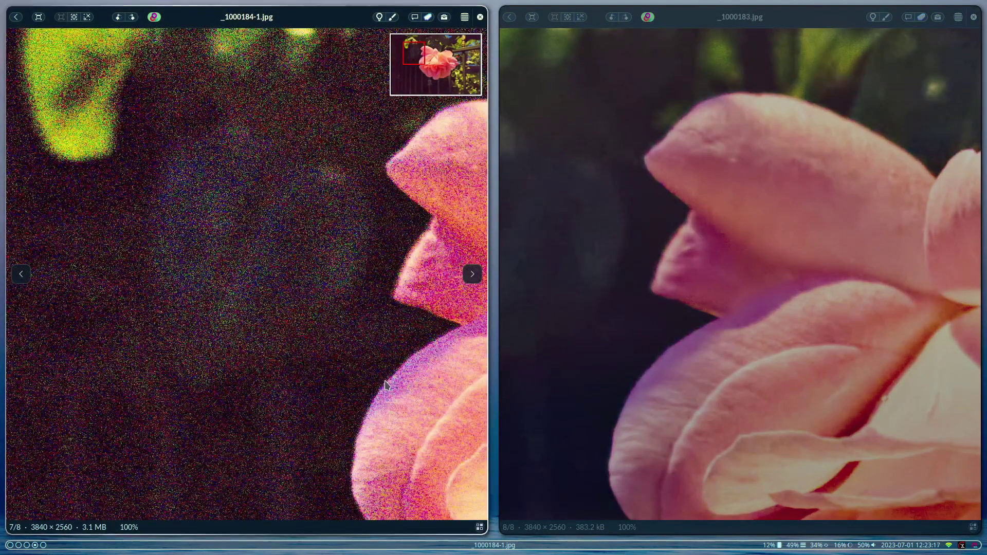
left_click(645, 330)
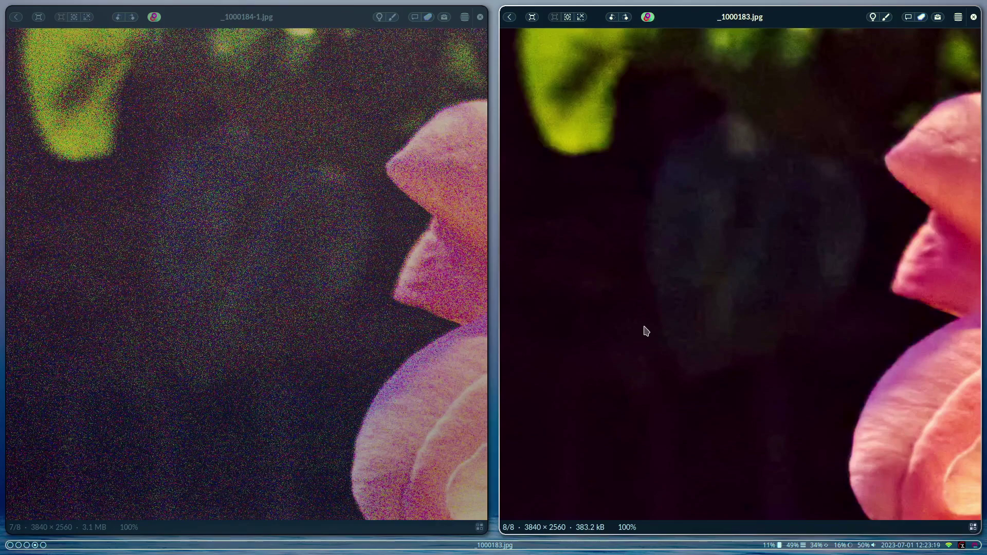
key("ctrl+alt+Up")
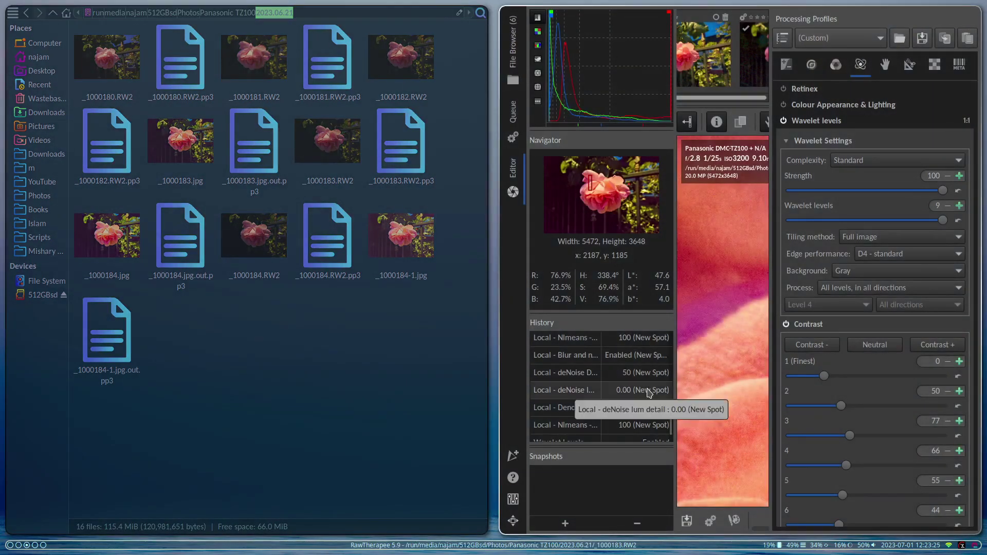
- Make the RawTherapee window fill the screen with F11
key("F11")
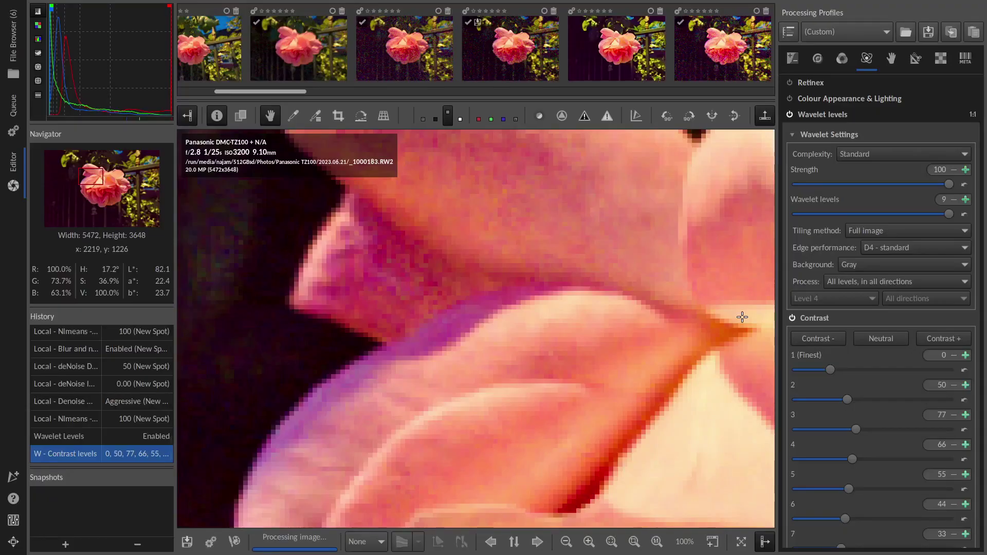